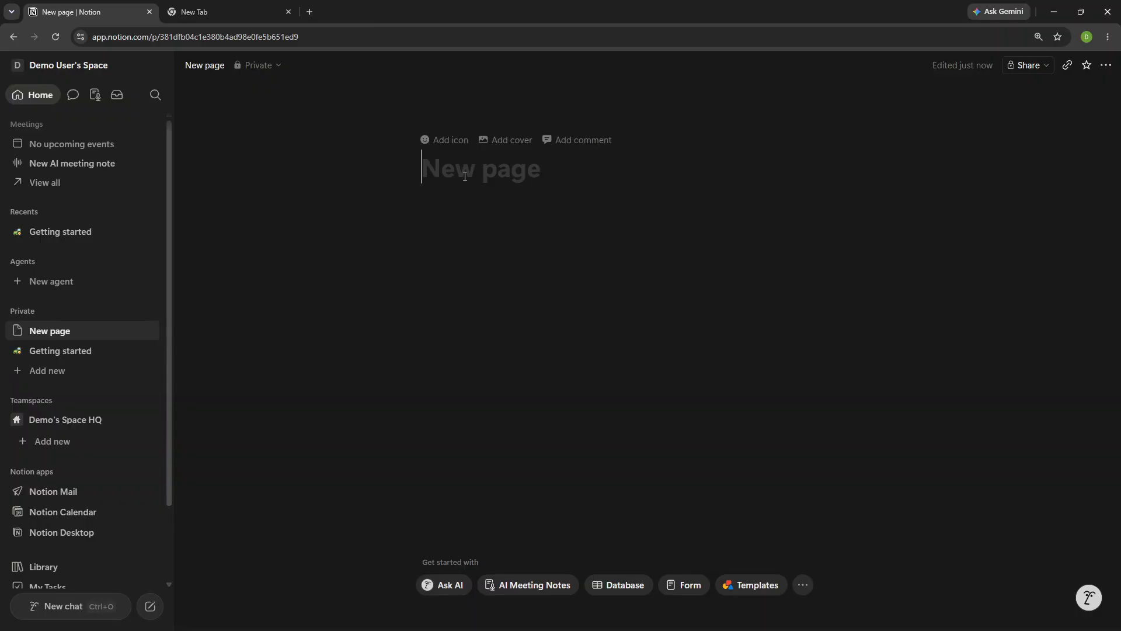
key("Return")
key("Return")
key("Return")
key("Return")
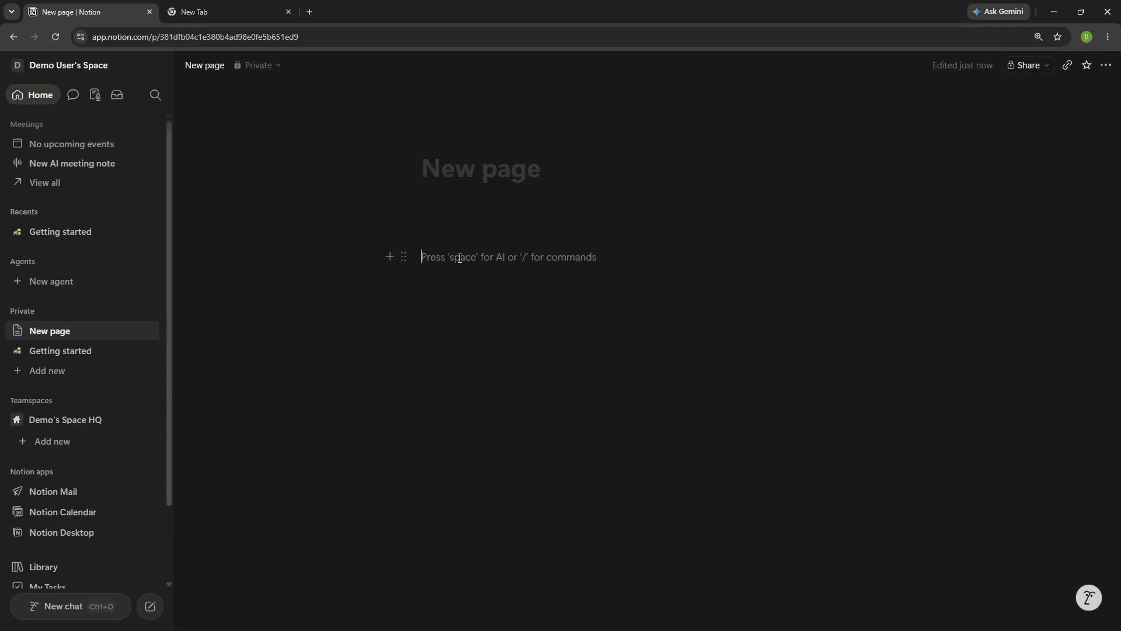
left_click(465, 169)
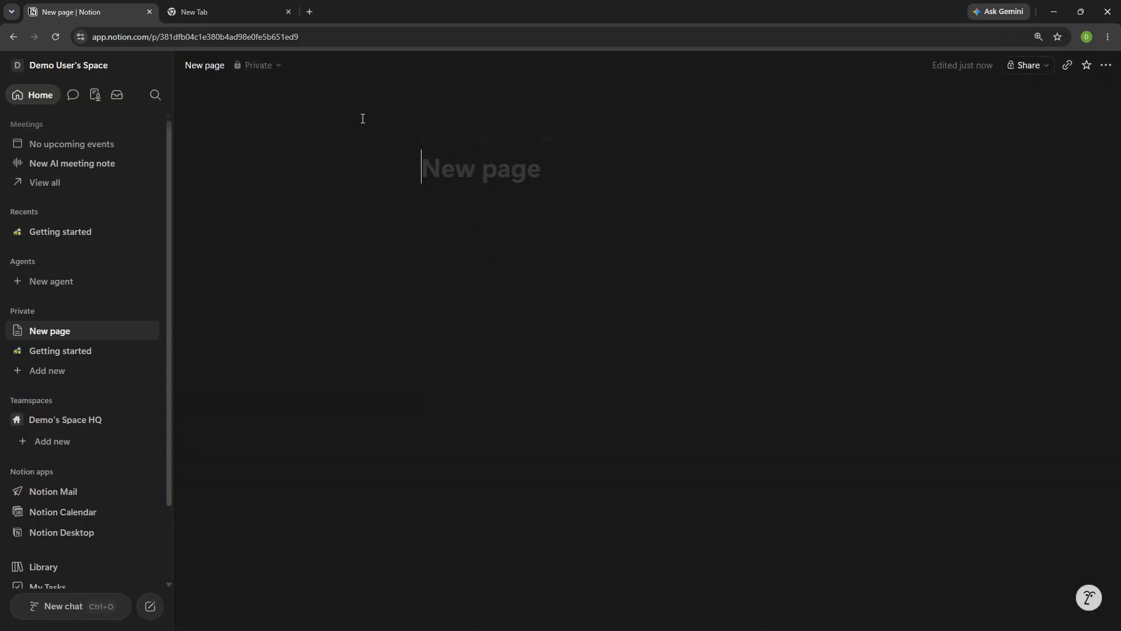
Rename the new page to "Study HQ".
left_click(223, 68)
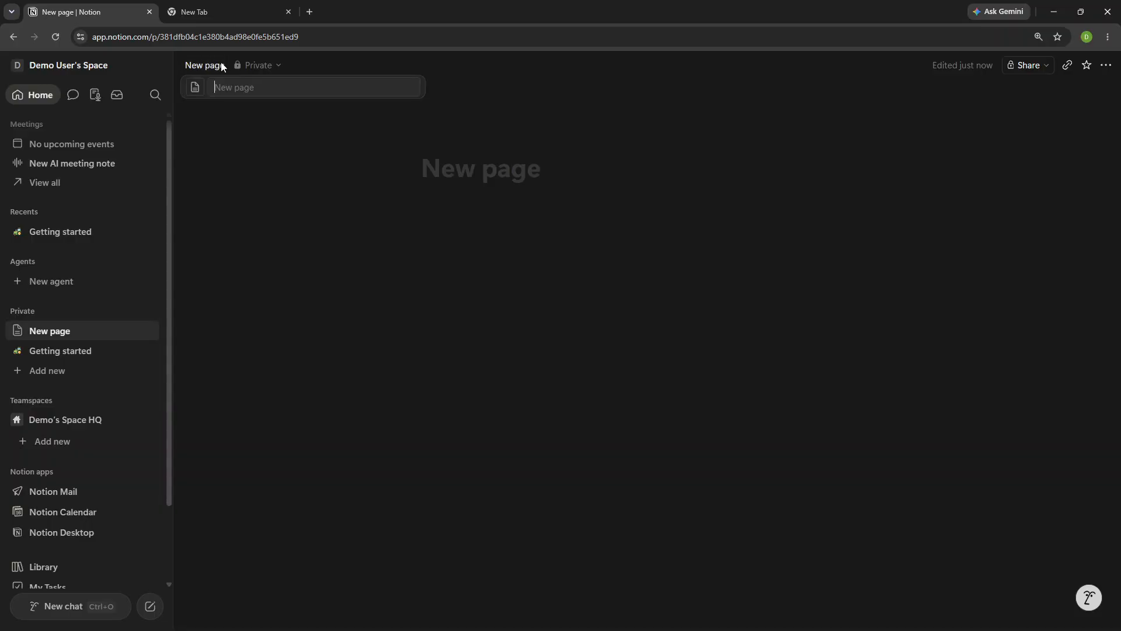
type("Study HQ")
left_click_drag(245, 88, 216, 94)
left_click(258, 87)
key("Return")
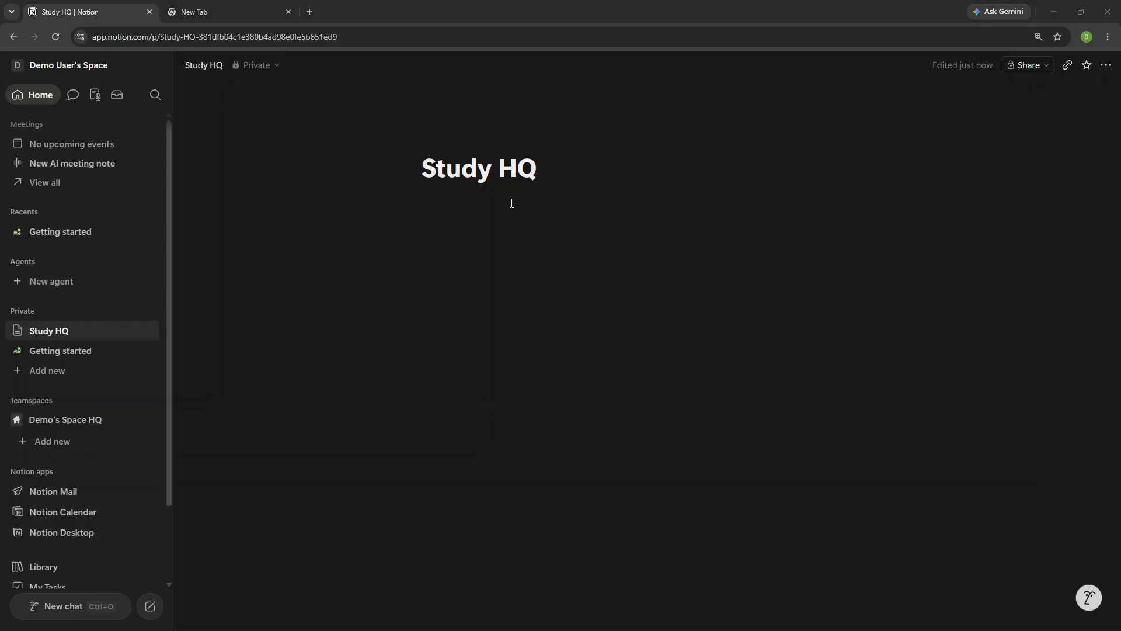
Insert a table-view database with a new empty data source below the page title.
left_click(468, 200)
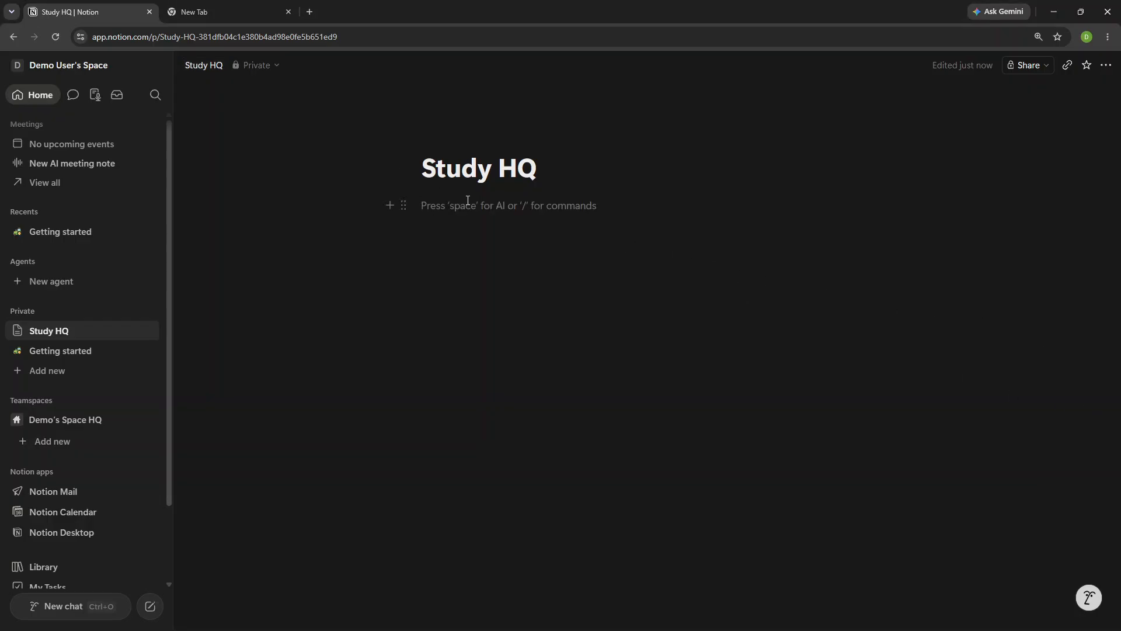
type("/database")
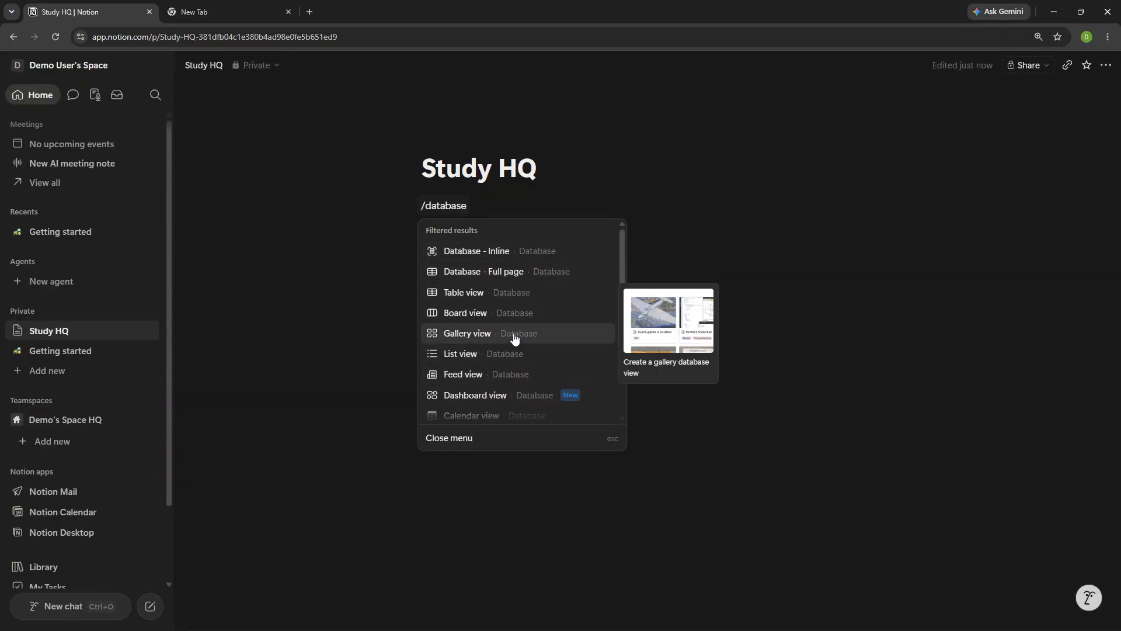
left_click(503, 294)
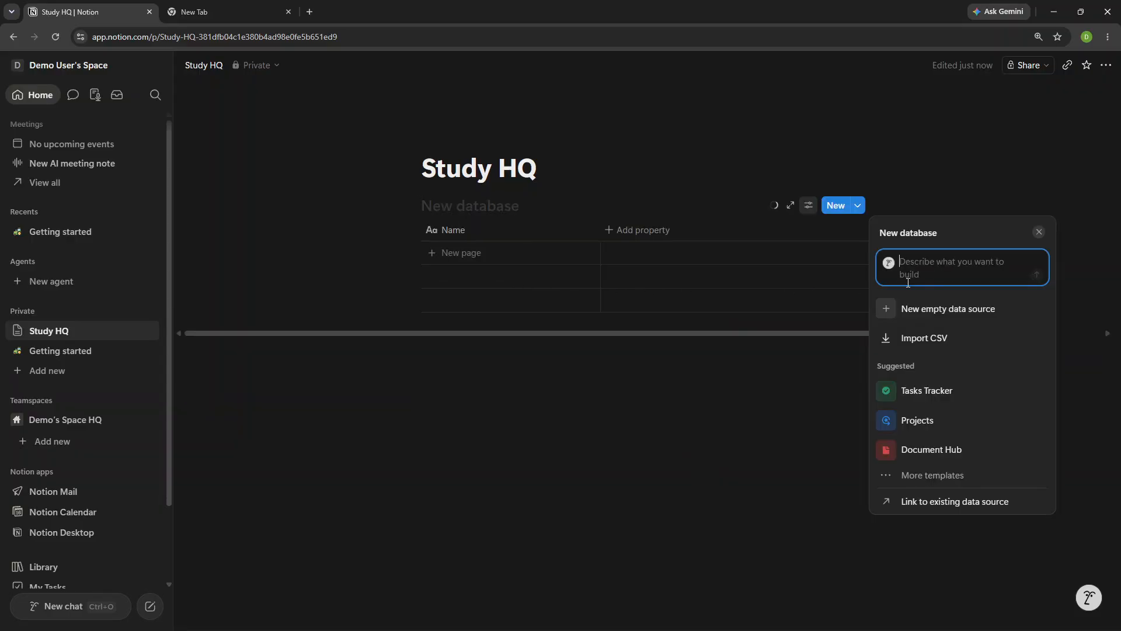
left_click(930, 308)
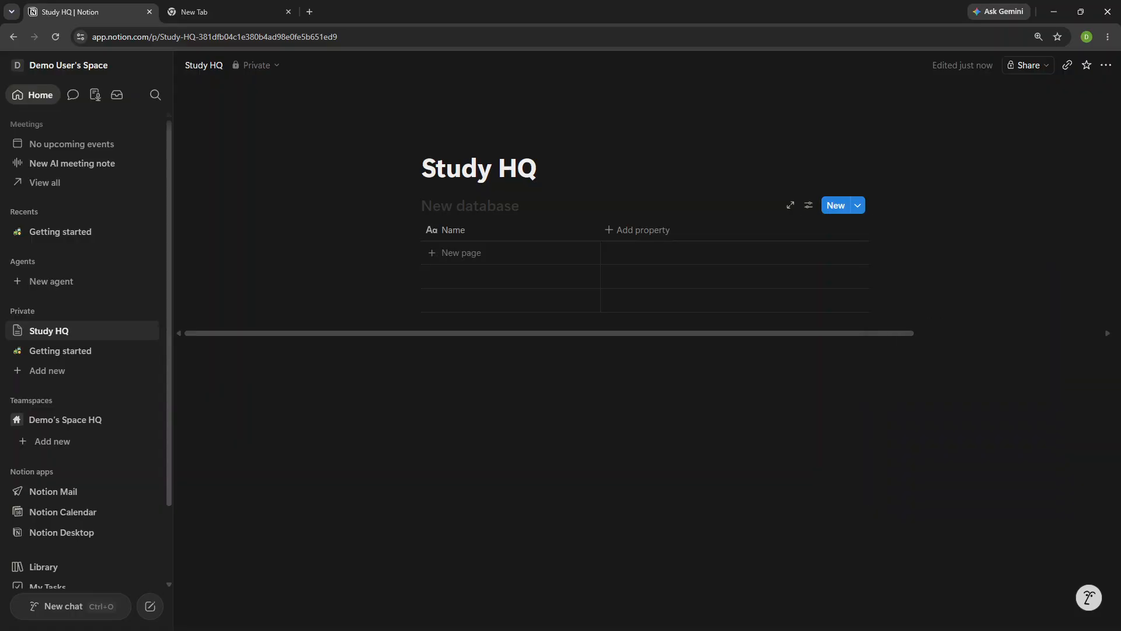
Name the new database "Study Tasks".
left_click(485, 211)
type("Study Tasks")
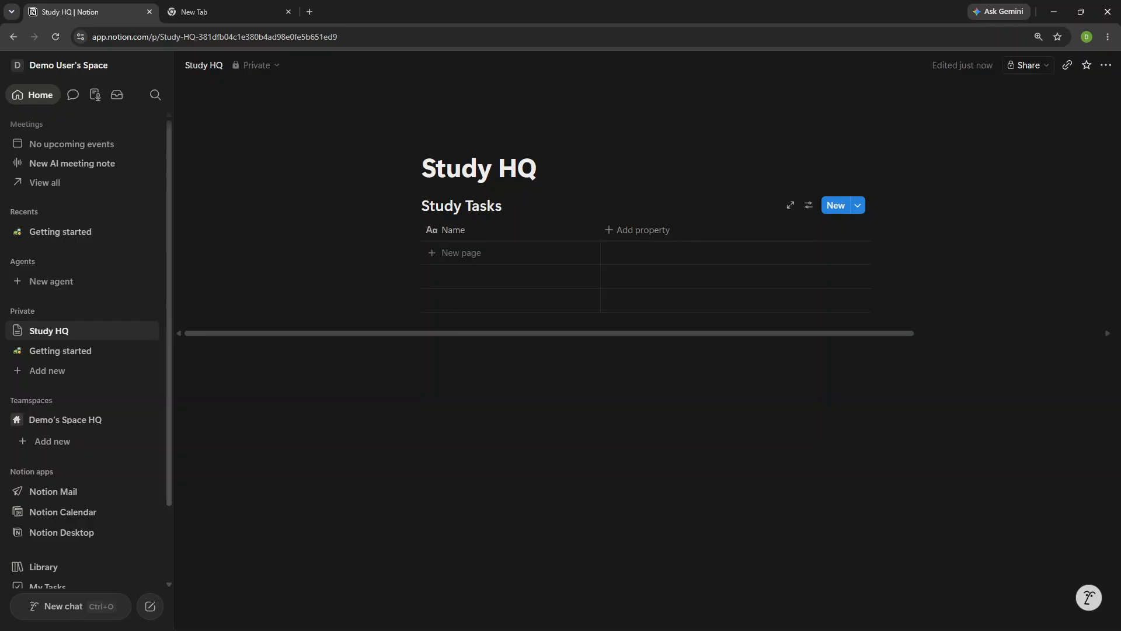
left_click(505, 204)
left_click_drag(422, 206, 504, 202)
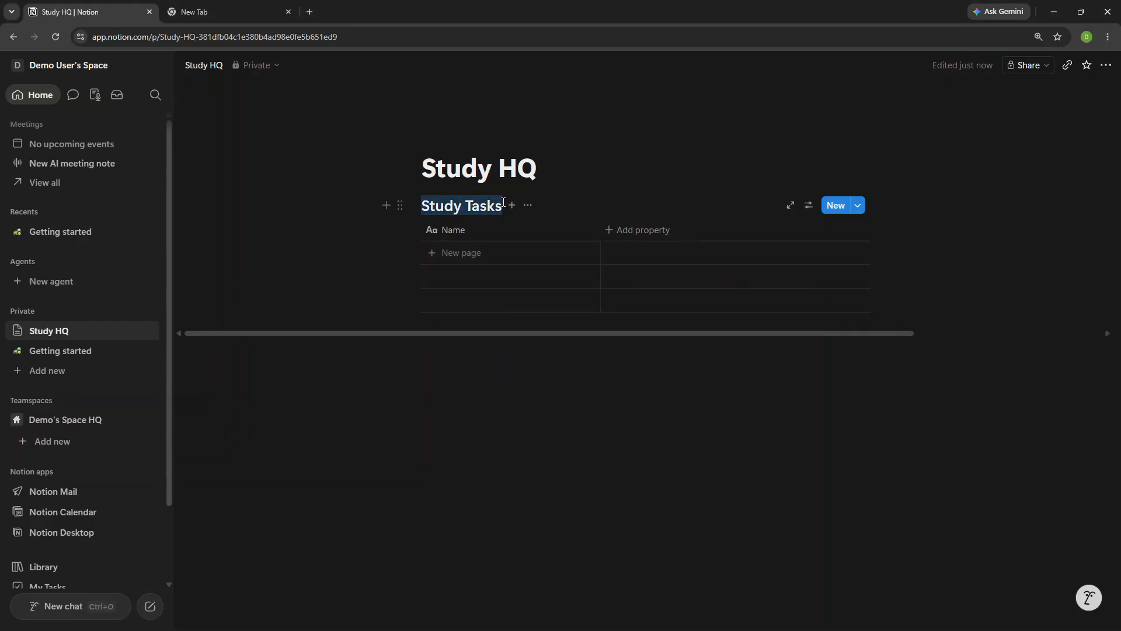
Add a Select property named "Course" to the Study Tasks table.
left_click(611, 230)
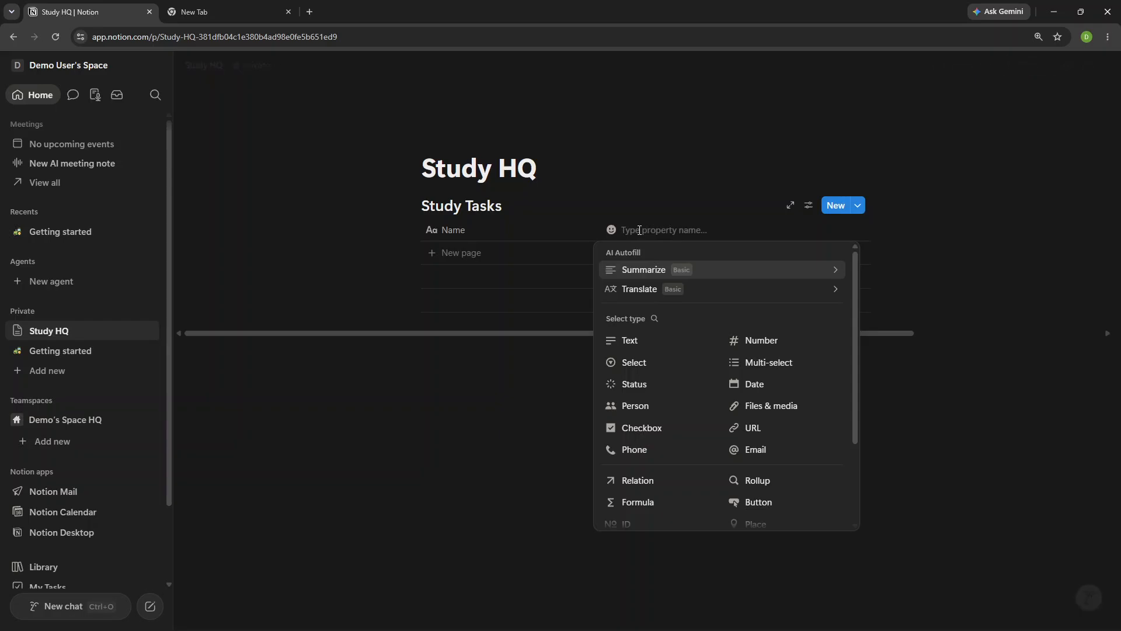
type("Course")
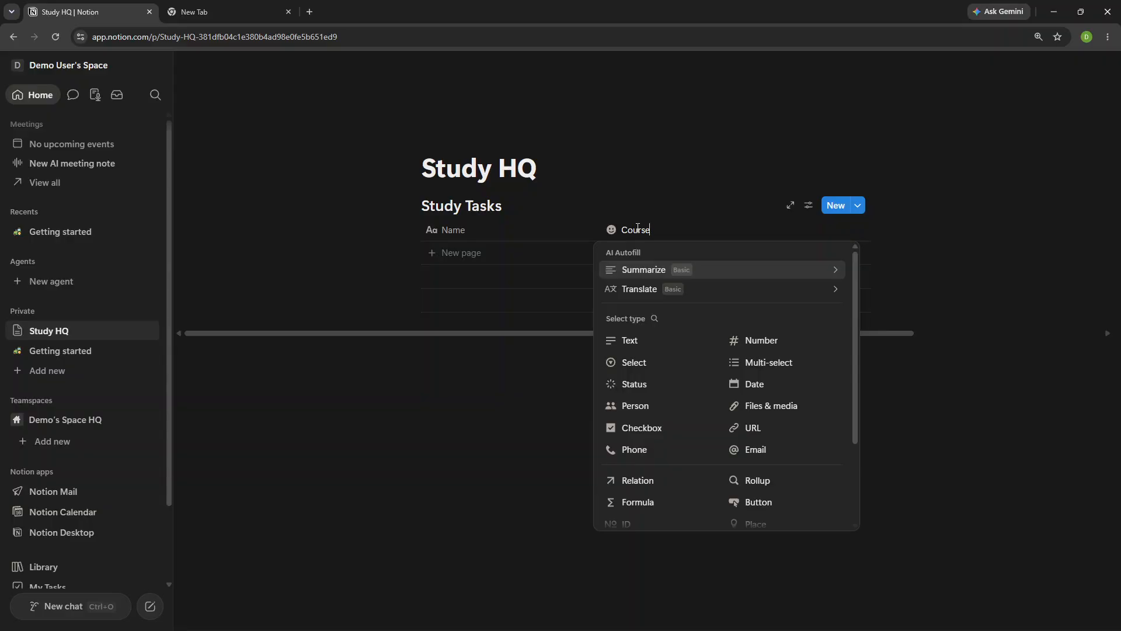
left_click(638, 362)
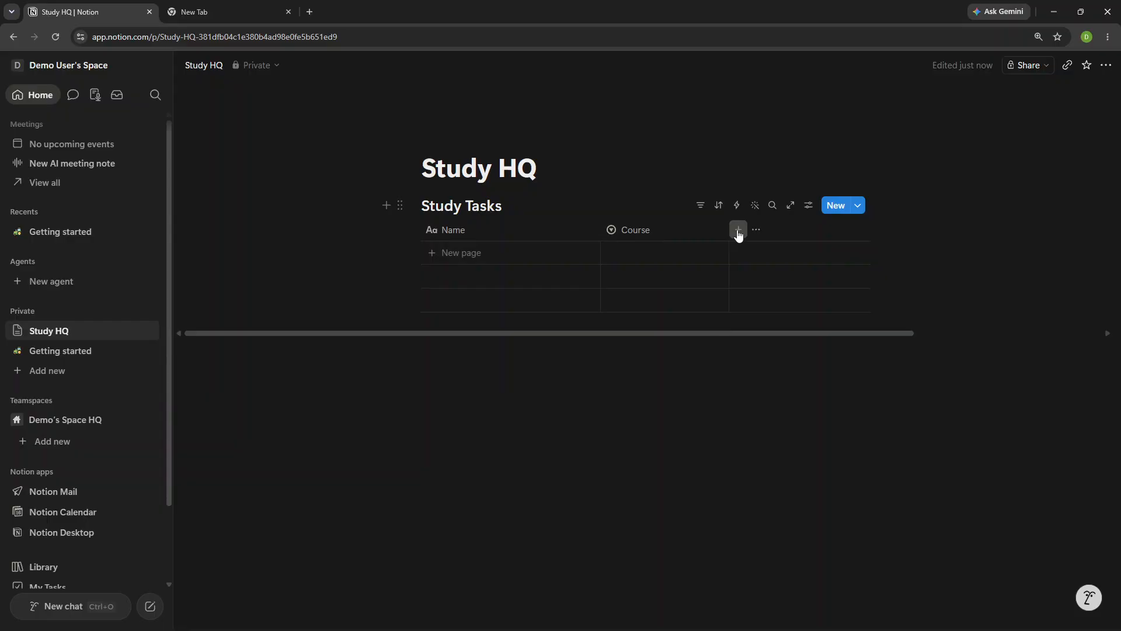
left_click(650, 230)
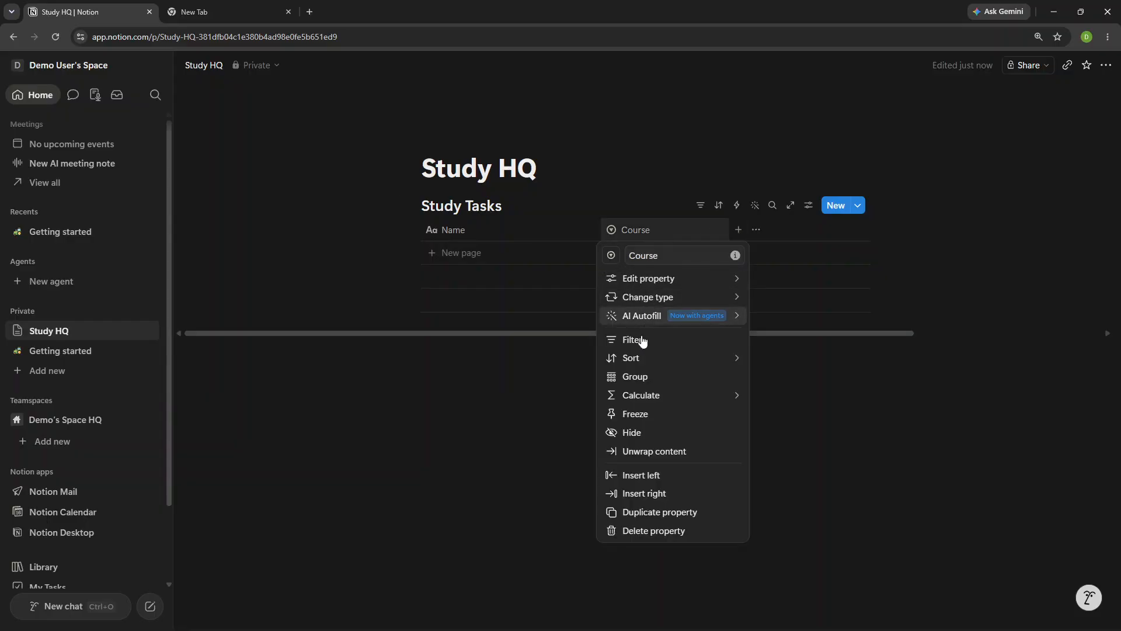
left_click(652, 230)
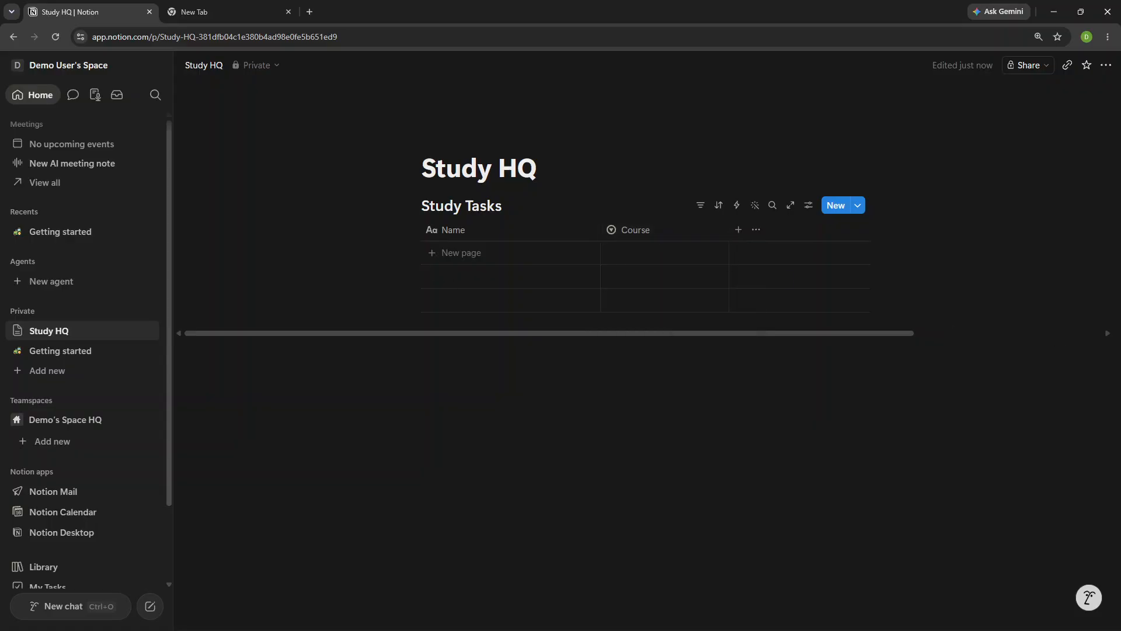
Add a Date property named "Due date" and a Select property named "Type" to the Study Tasks table.
left_click(738, 230)
type("Due date")
left_click(887, 386)
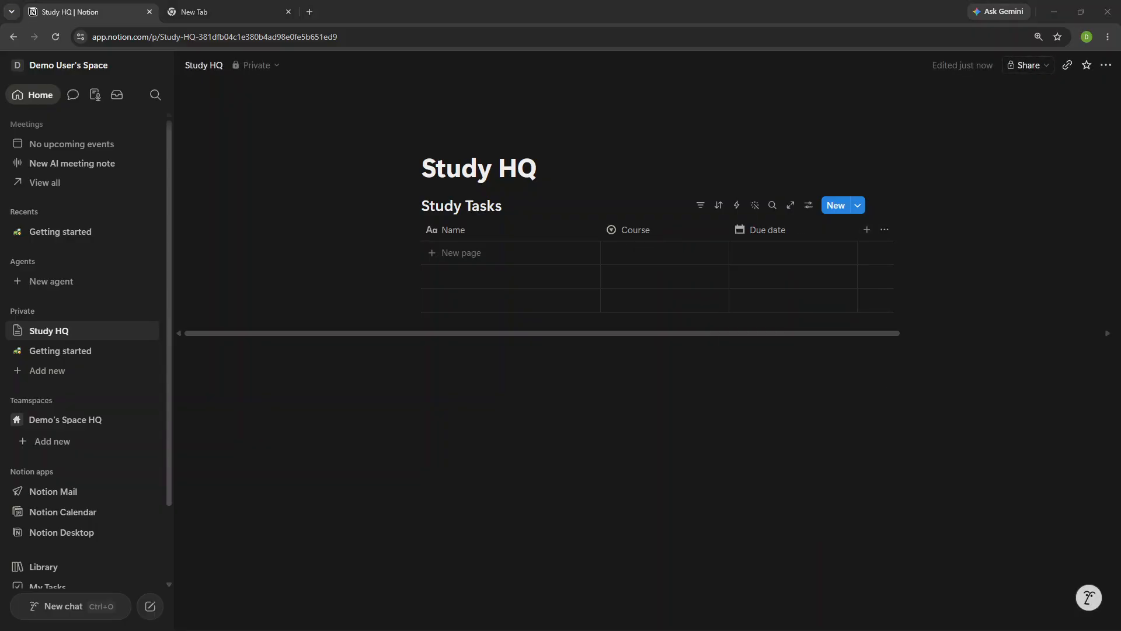
left_click(867, 229)
type("Type")
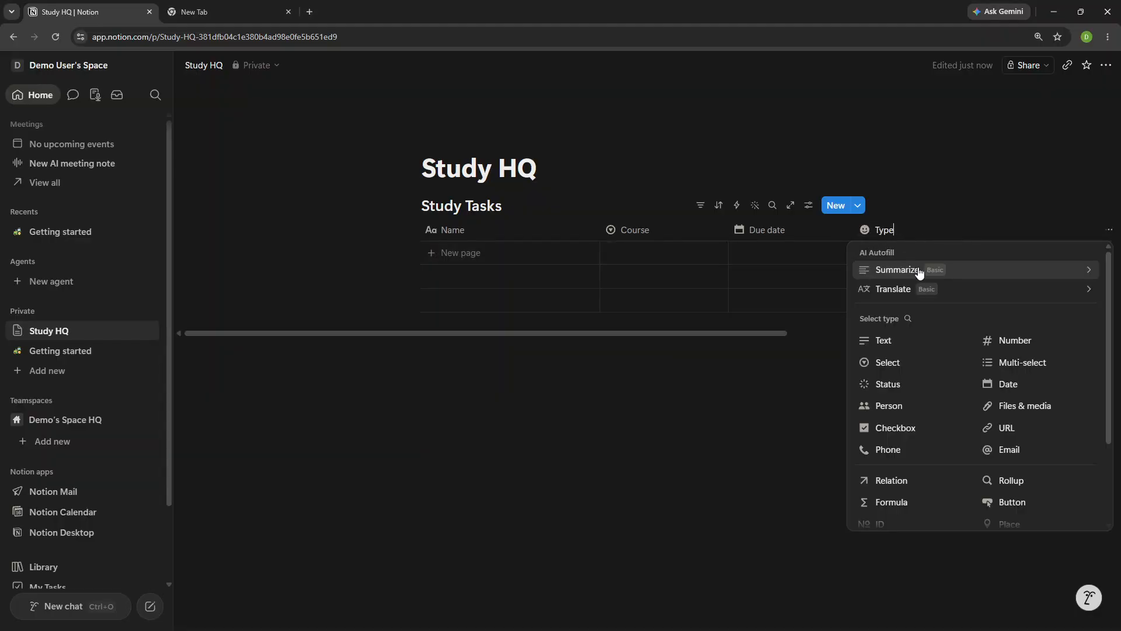
left_click(900, 365)
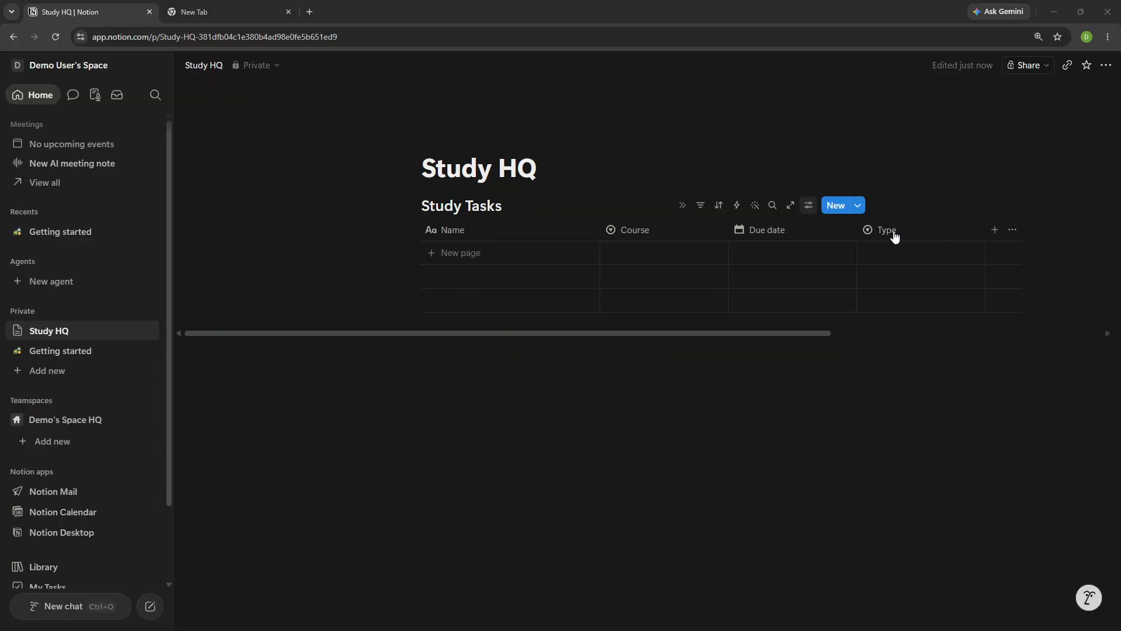
Add a Status property named "Status" after the Type column.
left_click(996, 230)
type("Status")
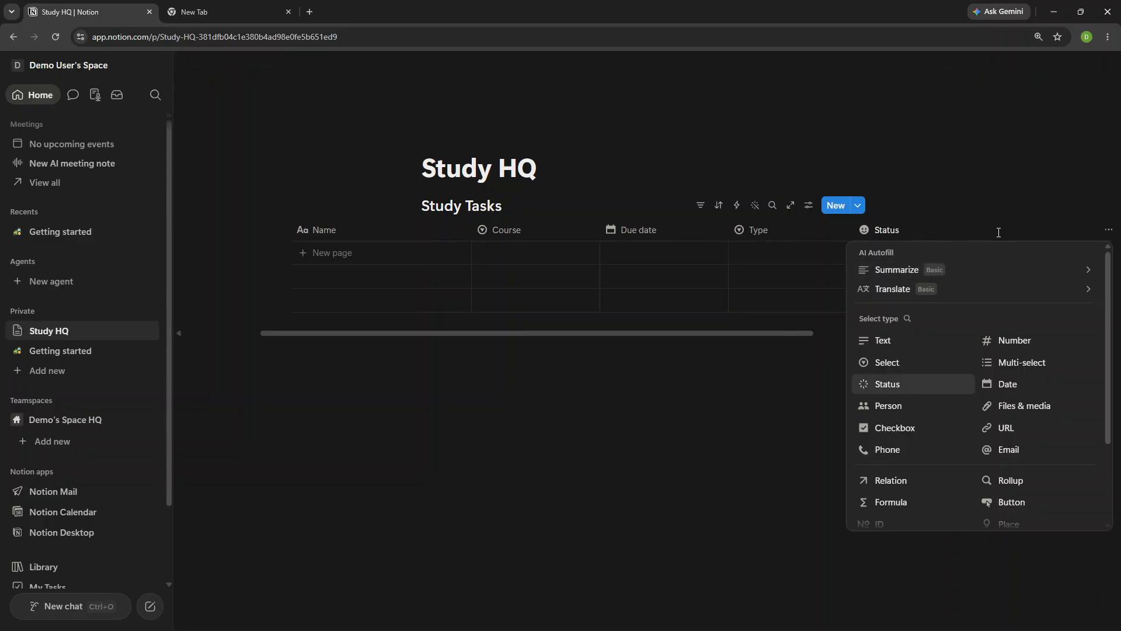
left_click(894, 382)
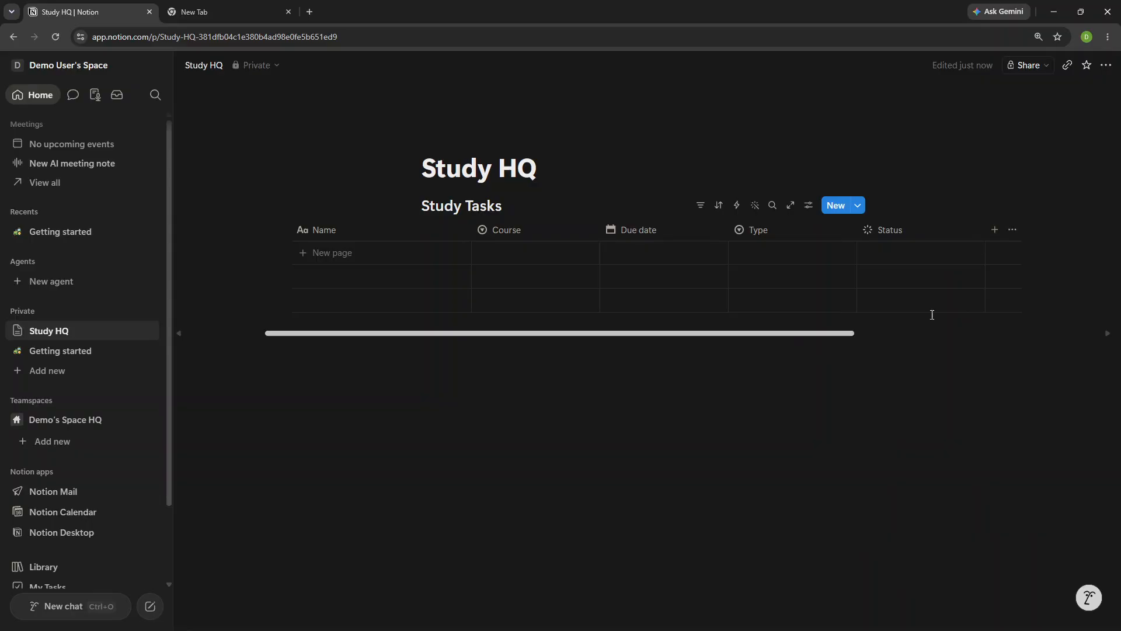
Turn on full width for the Study HQ page.
left_click(1106, 66)
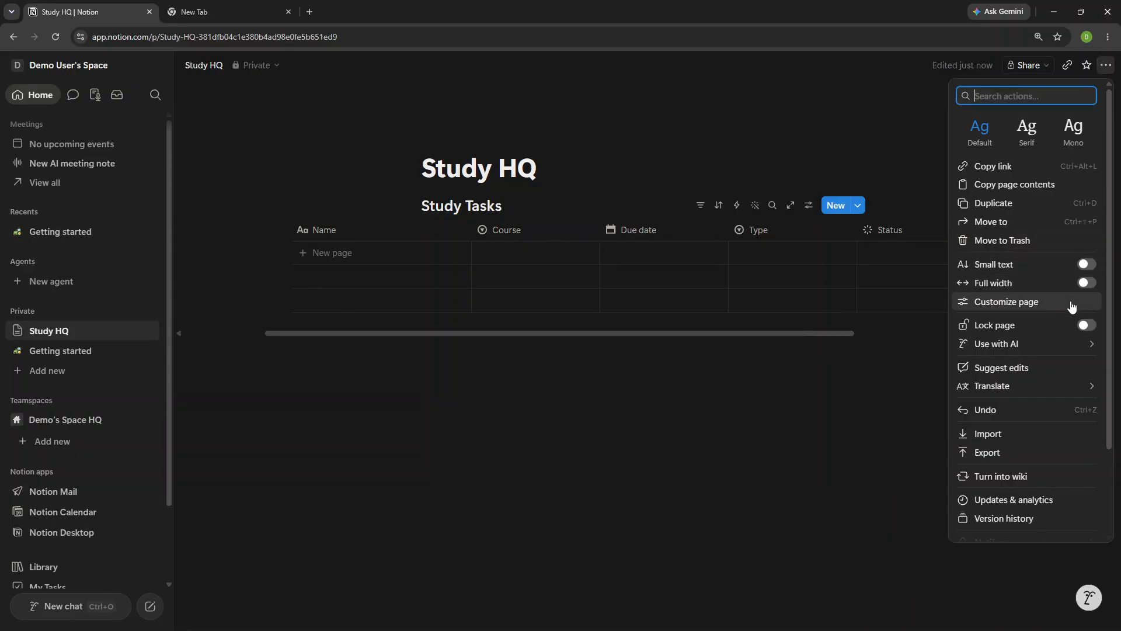
left_click(1086, 283)
left_click(742, 381)
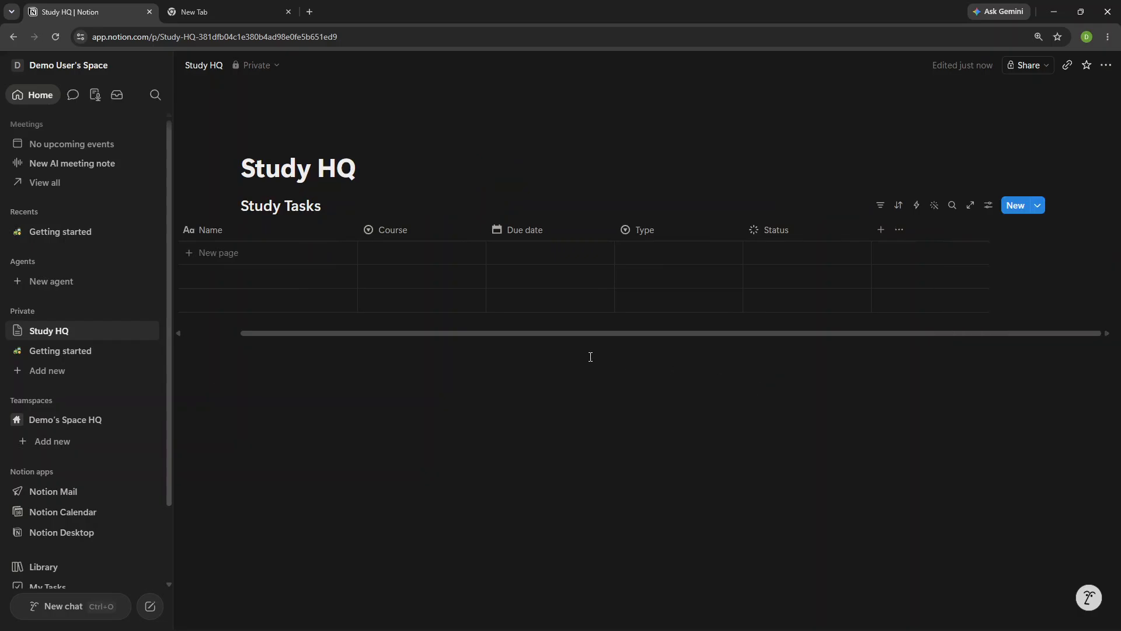
Add a first entry named "Biology chapter review" to the Study Tasks table.
left_click(588, 338)
left_click_drag(593, 334, 557, 335)
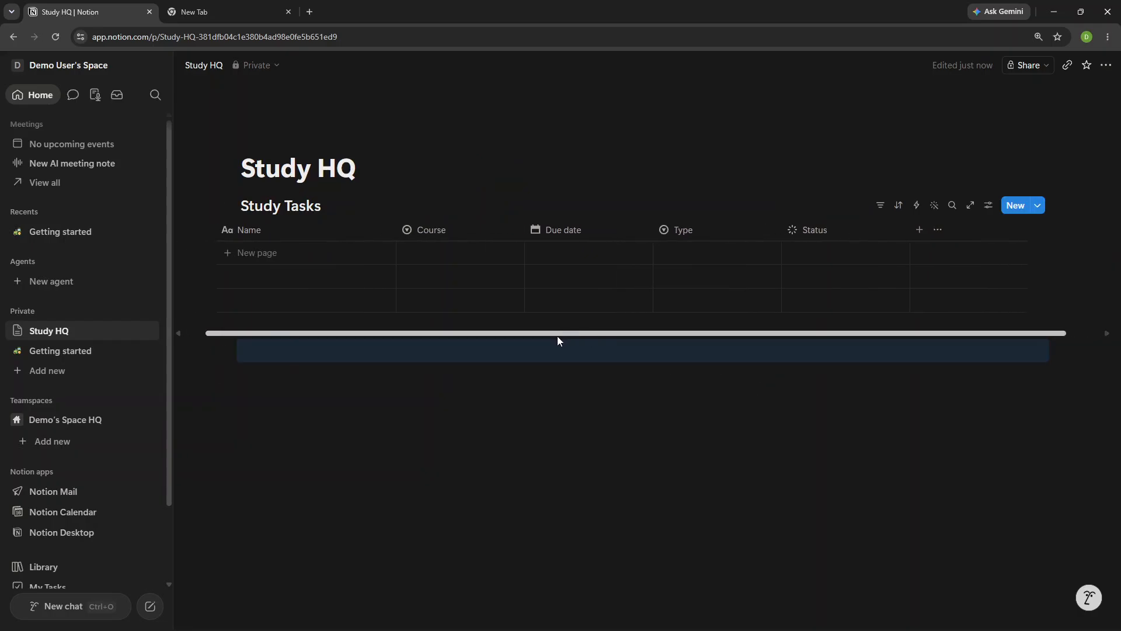
left_click(352, 252)
key("alt+Tab")
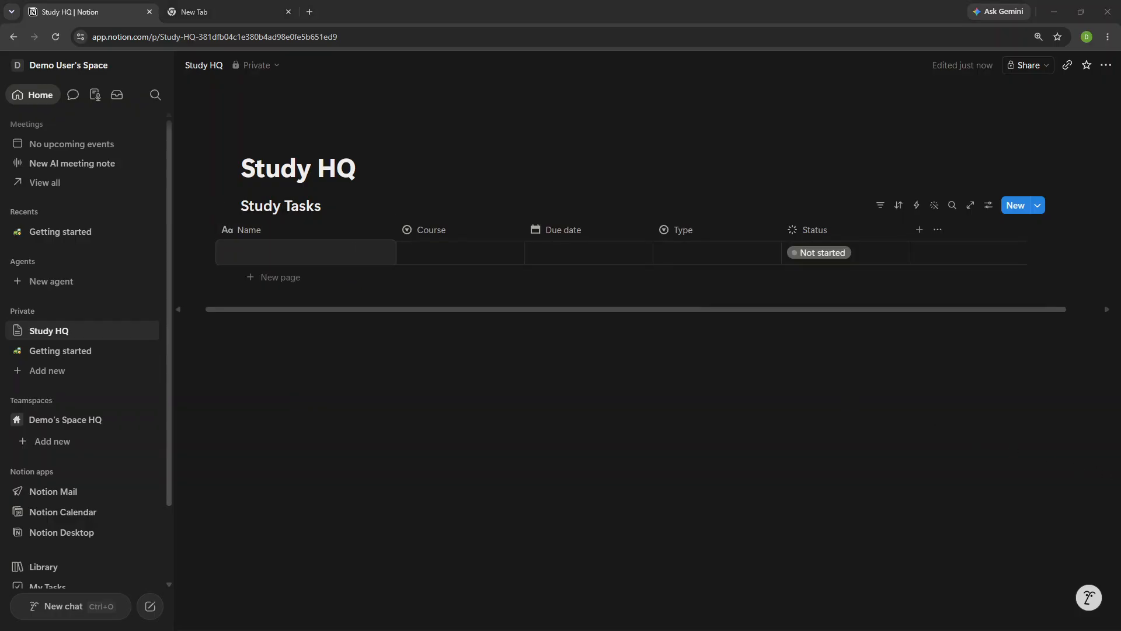
left_click(306, 255)
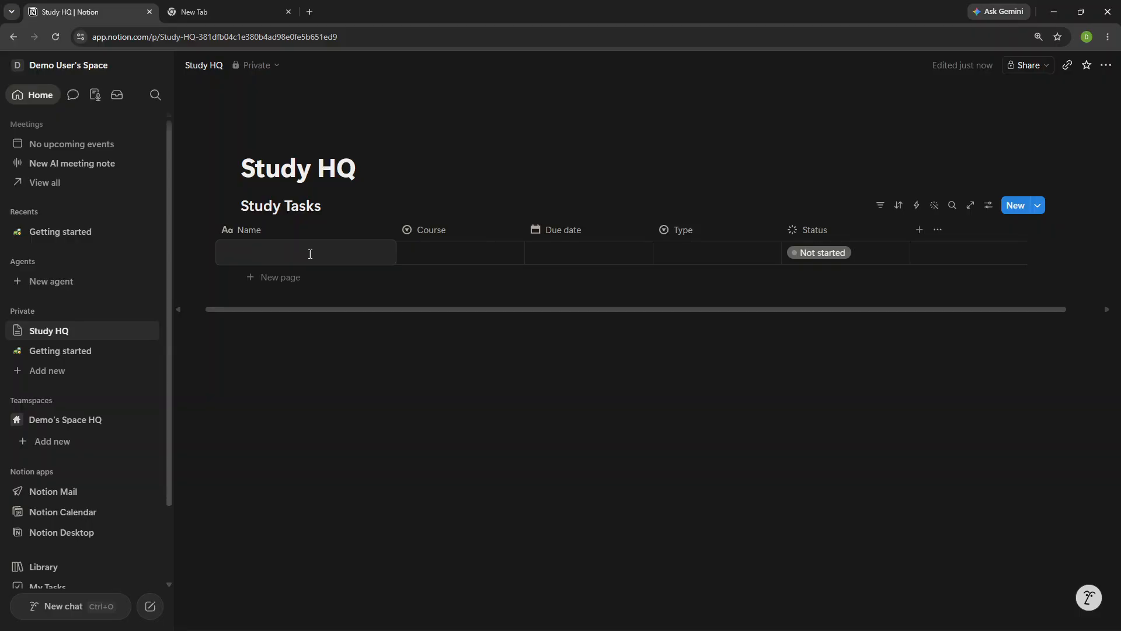
type("Biology chapter review")
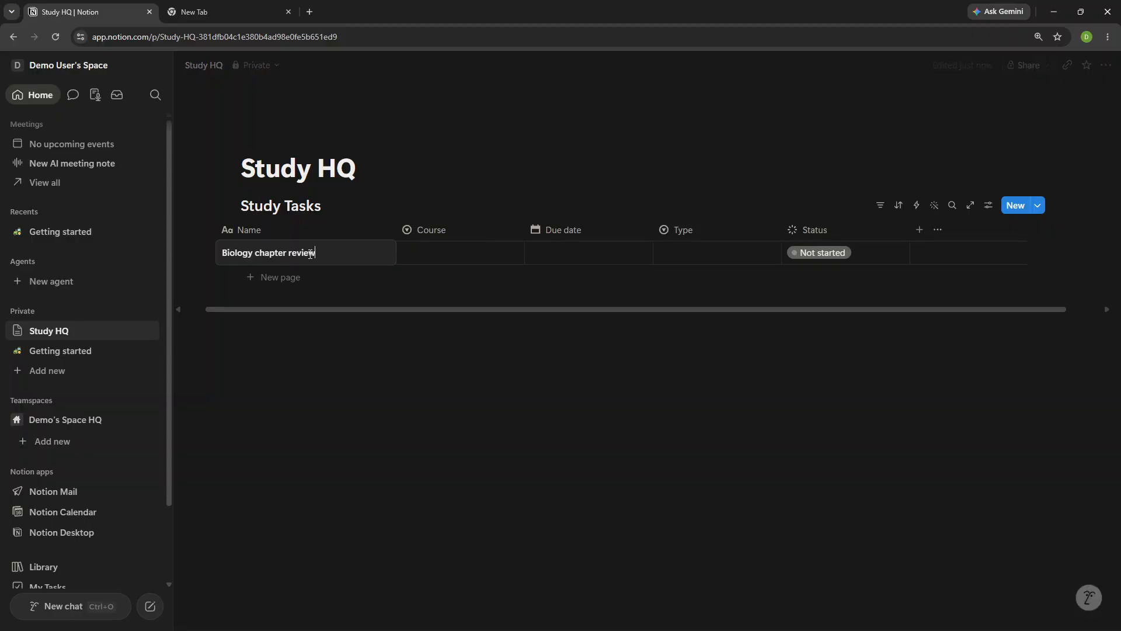
key("Escape")
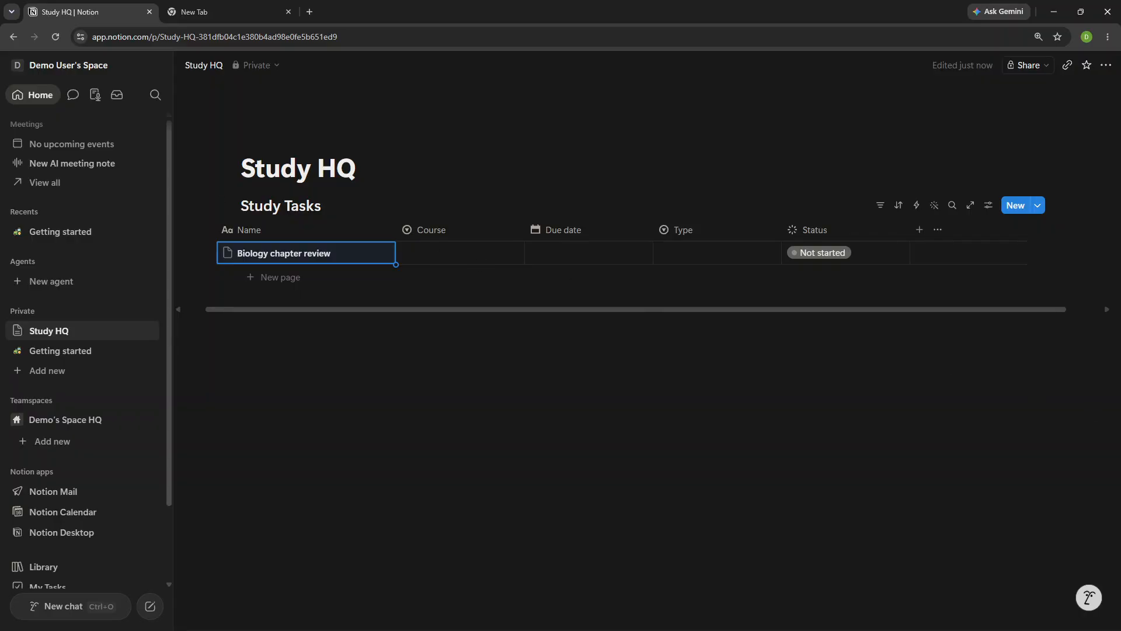
Create and assign the Course option "Biology 101" and the Type option "Reading" for the Biology chapter review task.
left_click(454, 255)
type("Biology 101")
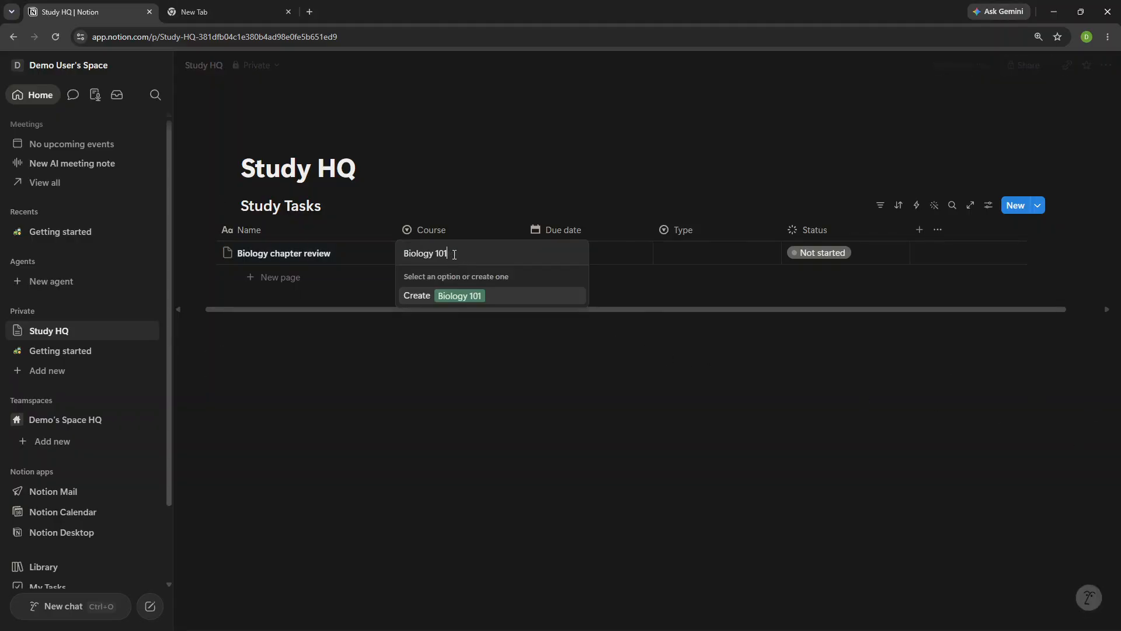
left_click(461, 295)
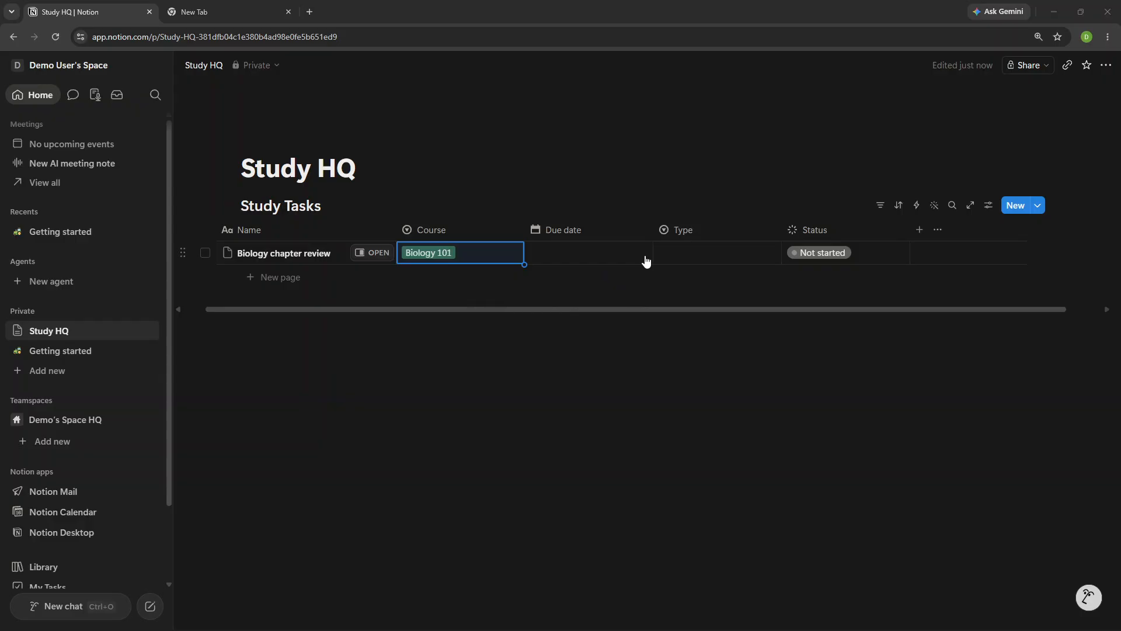
left_click(679, 253)
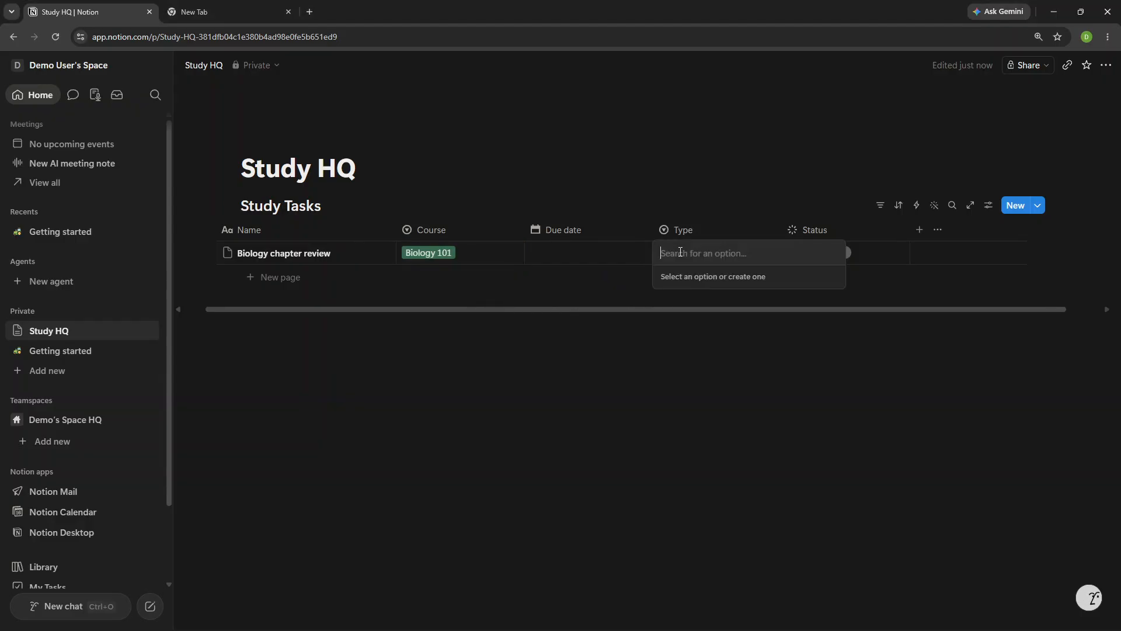
type("Reading")
left_click(712, 291)
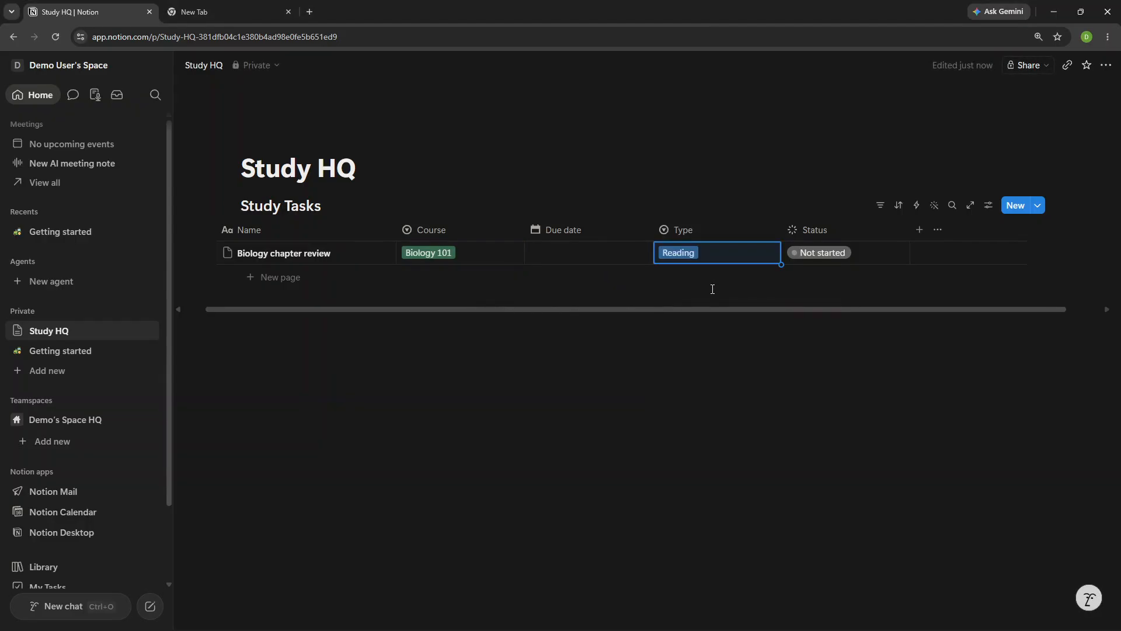
Set the Biology chapter review task's due date to June 22, 2026.
left_click(588, 250)
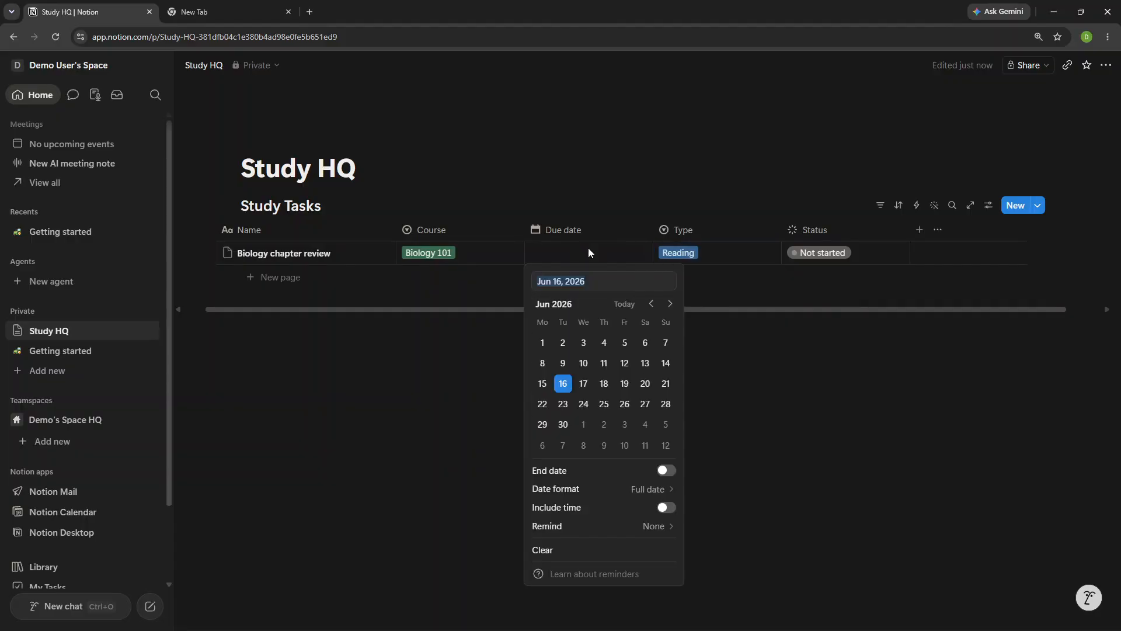
left_click(542, 404)
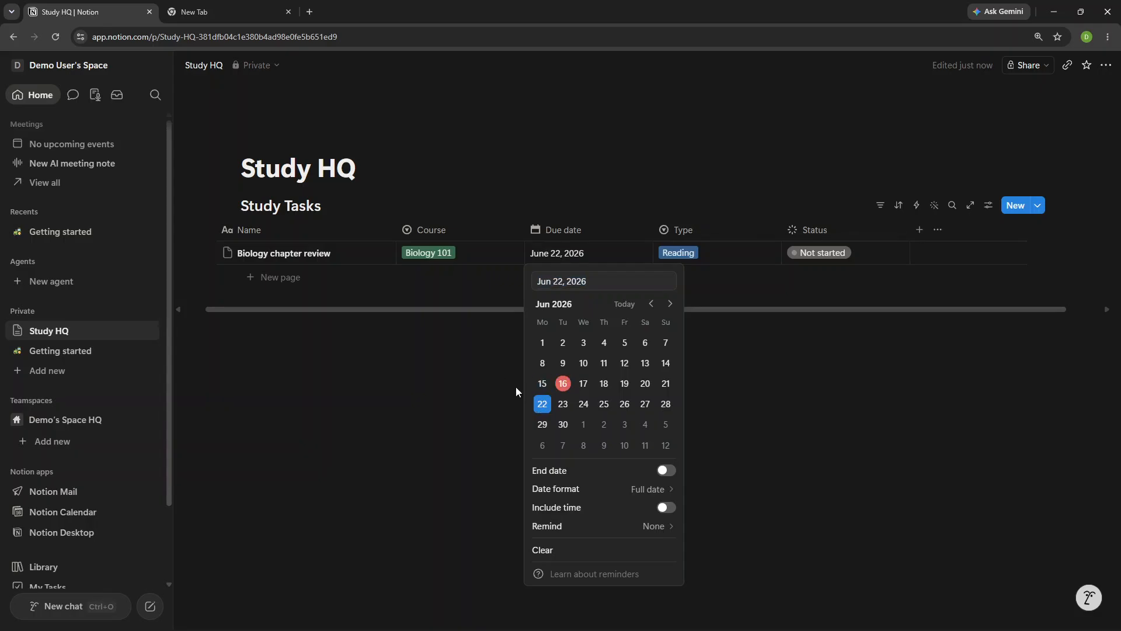
key("Escape")
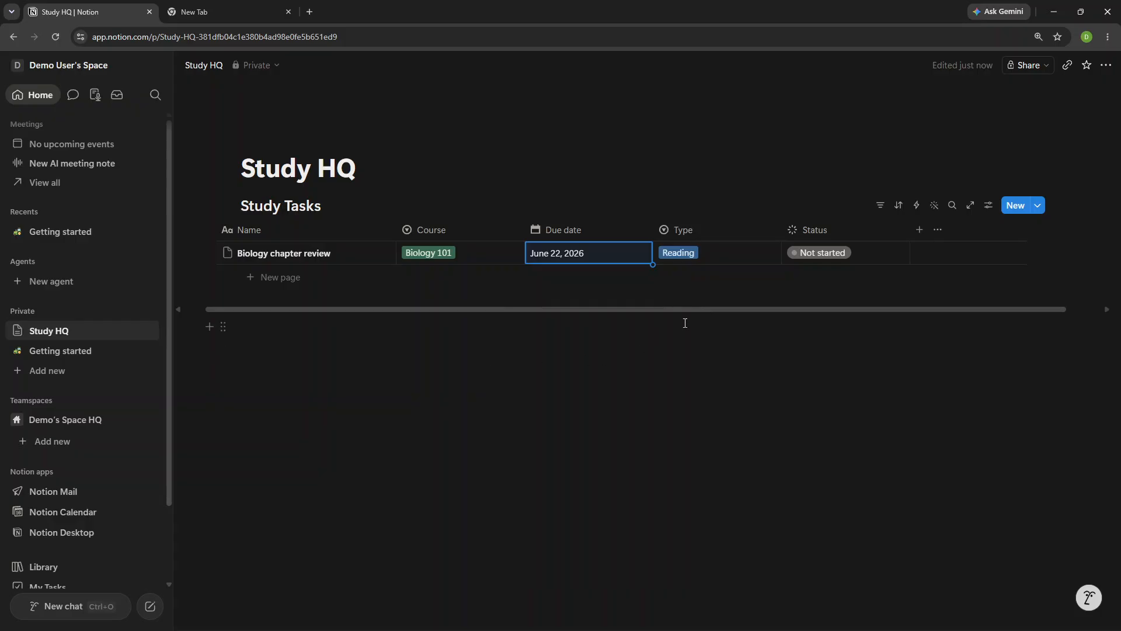
Set the Biology chapter review task's status to In progress.
left_click(821, 254)
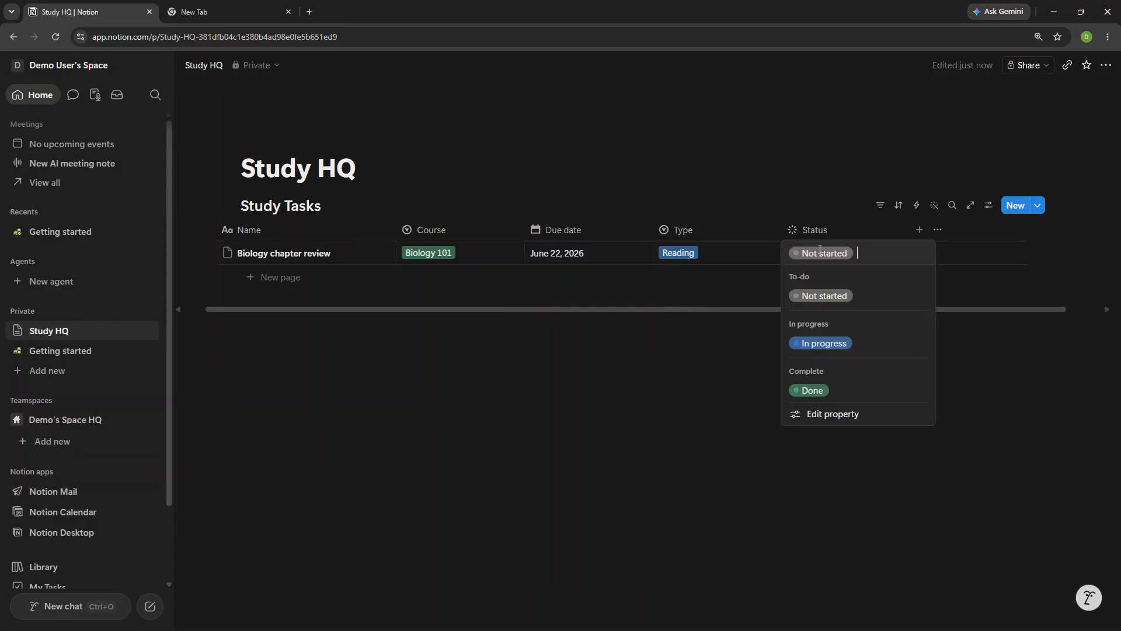
left_click(821, 346)
key("Escape")
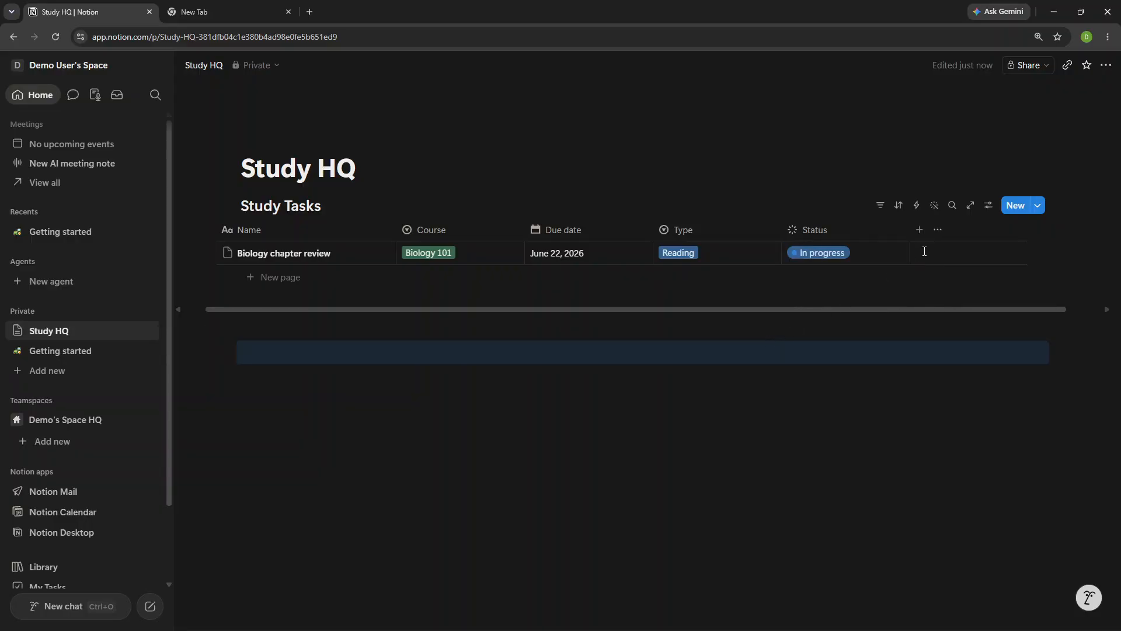
Sort the Study Tasks table by Due date in ascending order.
left_click(989, 206)
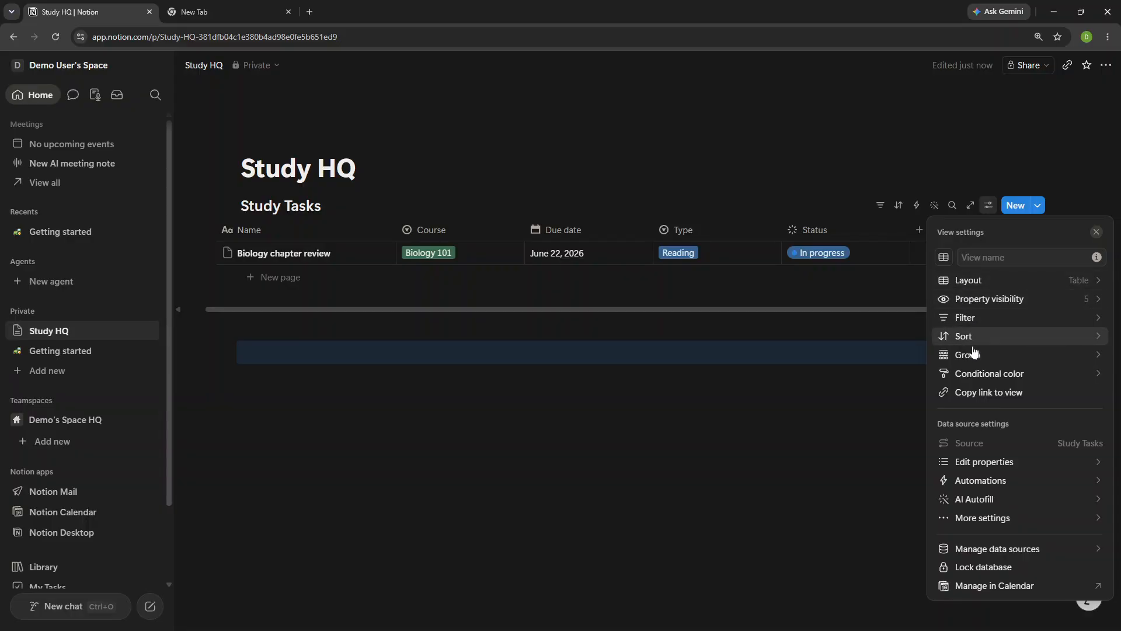
left_click(975, 338)
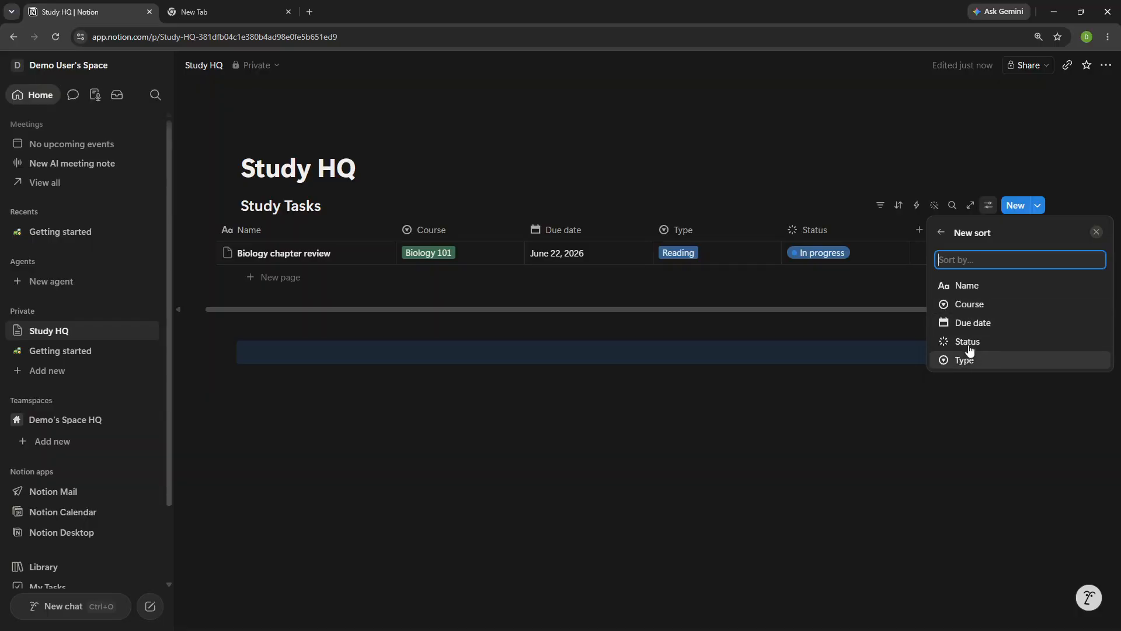
left_click(973, 322)
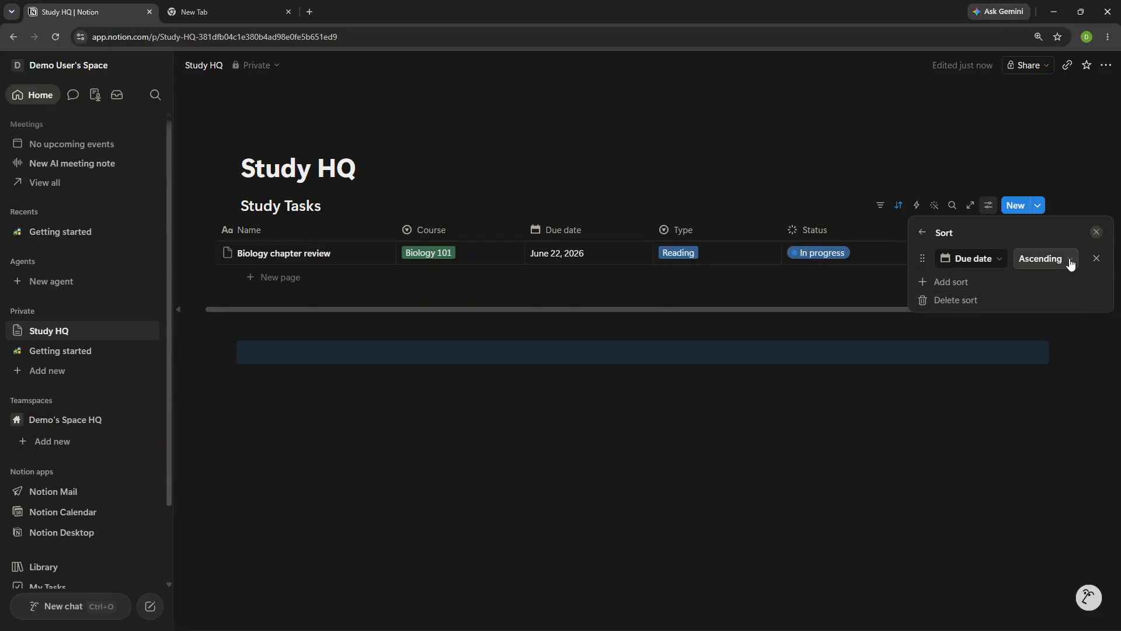
left_click(1021, 259)
left_click(1039, 281)
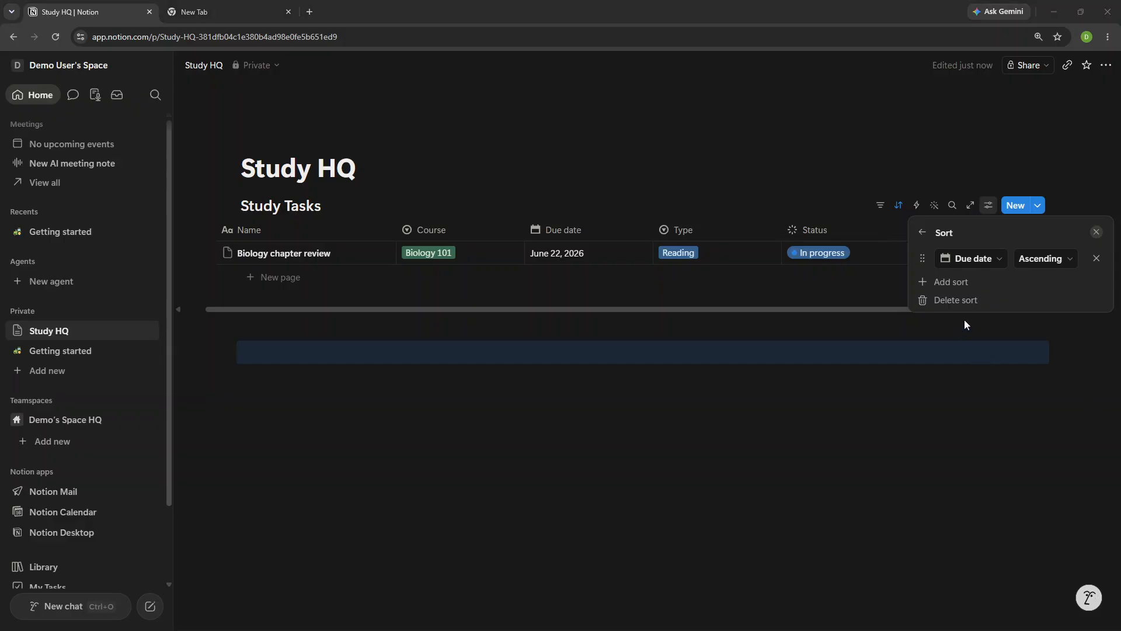
left_click(875, 328)
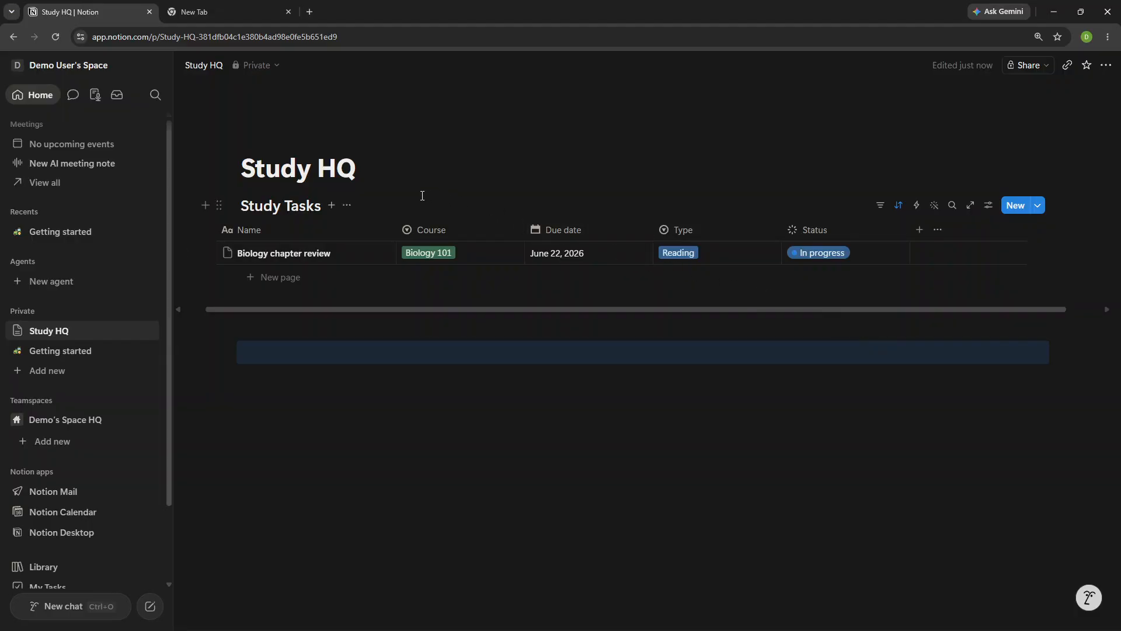
Add a board view named "Study Board" to the Study Tasks database.
left_click(331, 207)
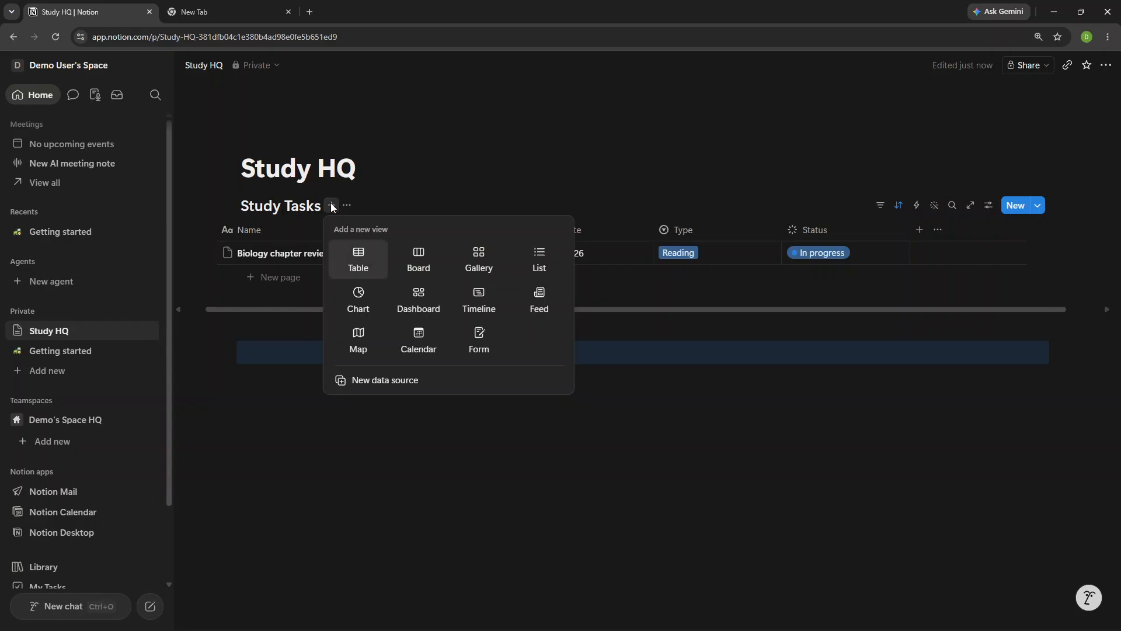
left_click(422, 258)
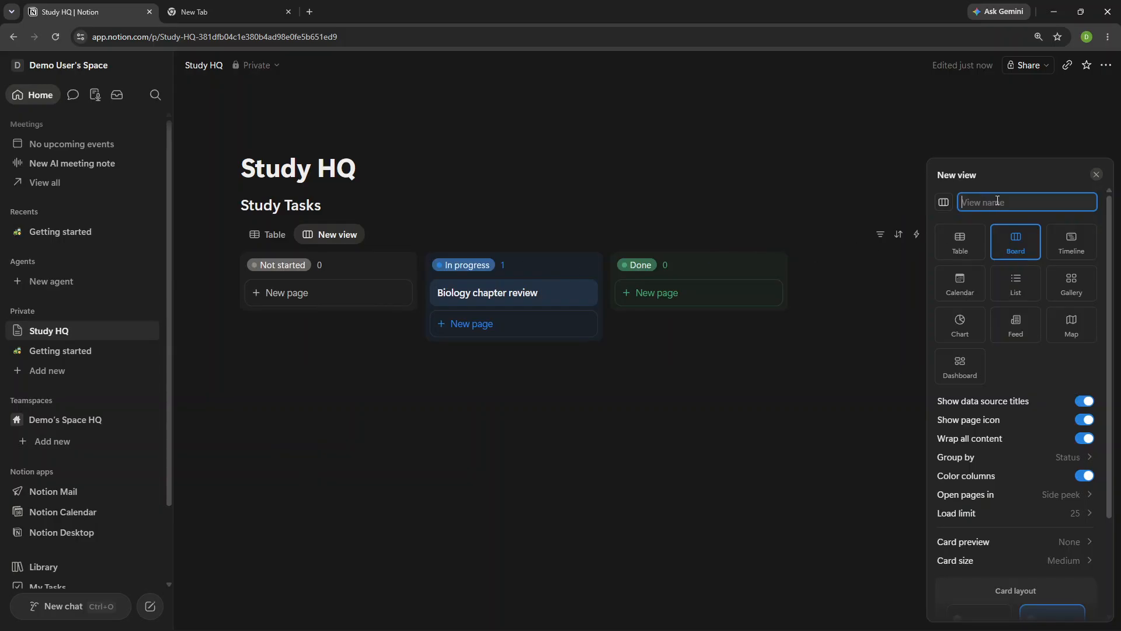
type("Study Board")
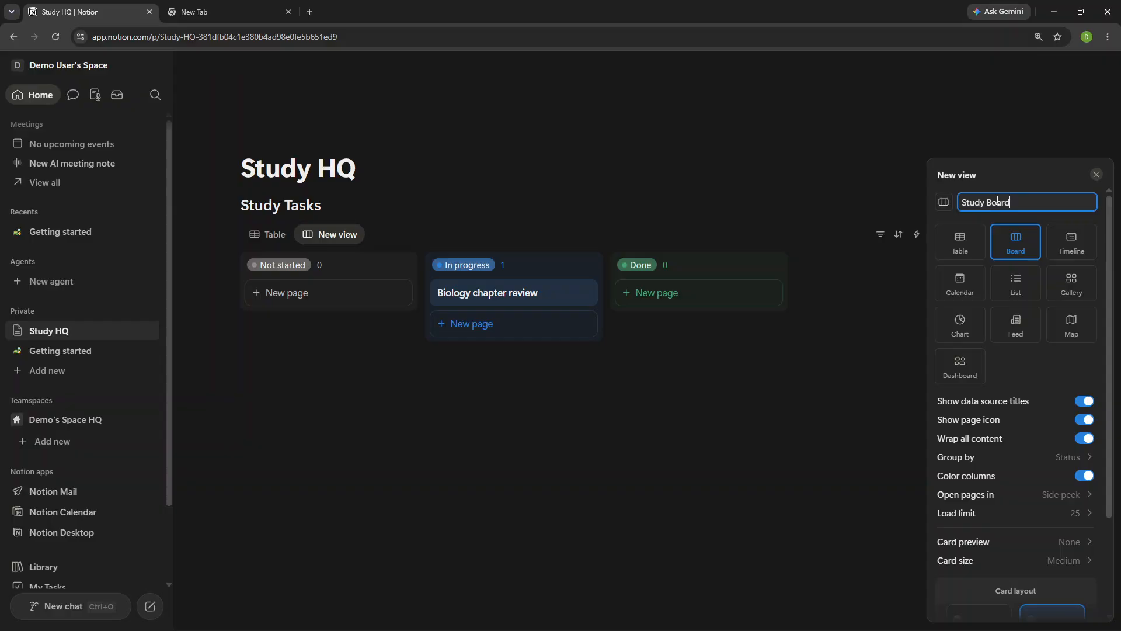
scroll(1023, 408, "down", 3)
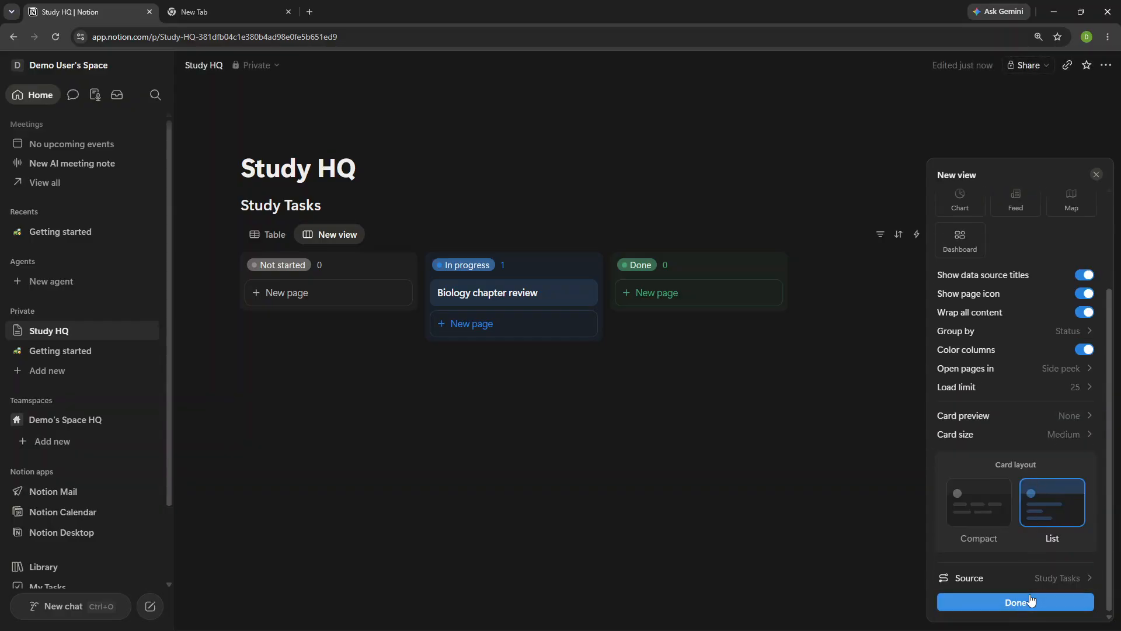
left_click(1031, 600)
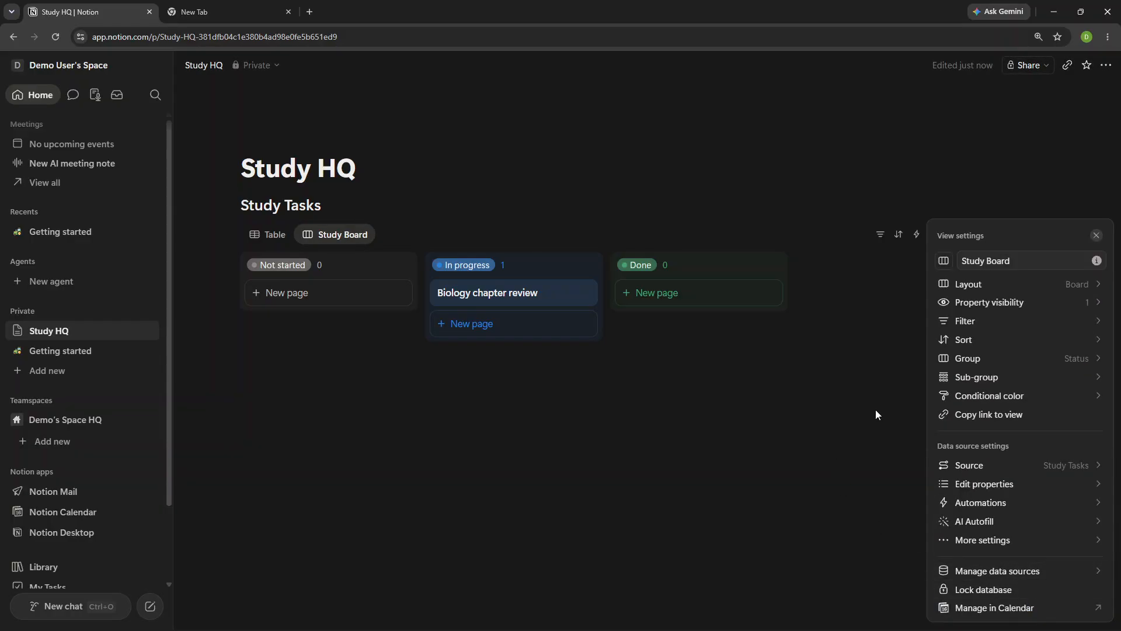
left_click(847, 372)
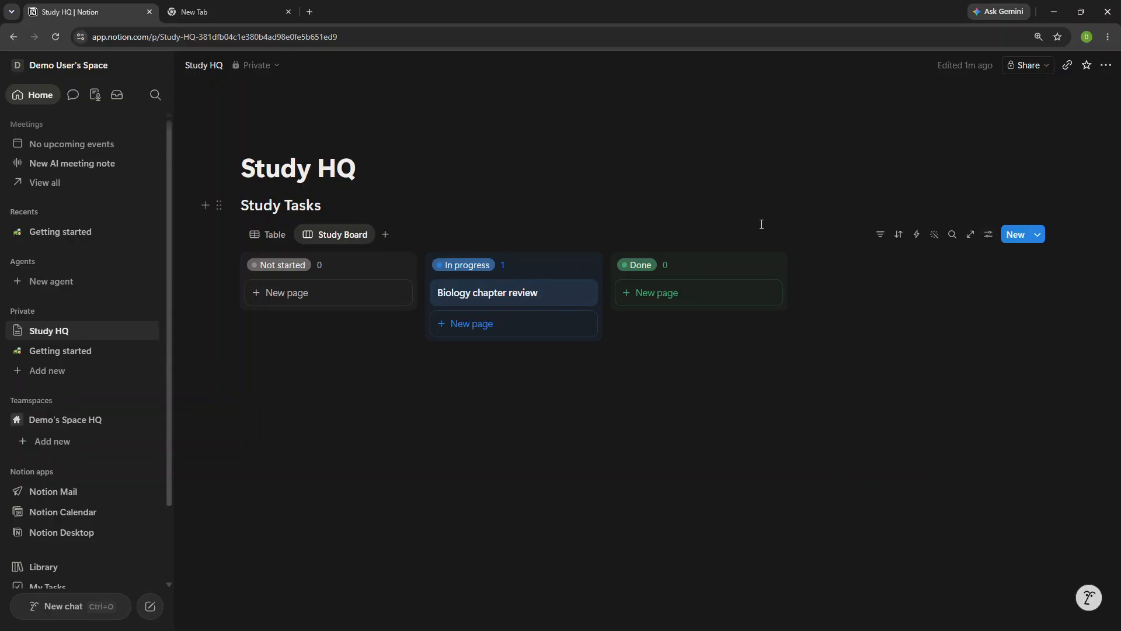
Choose Status again as the Group by property of the Study Board view.
left_click(988, 234)
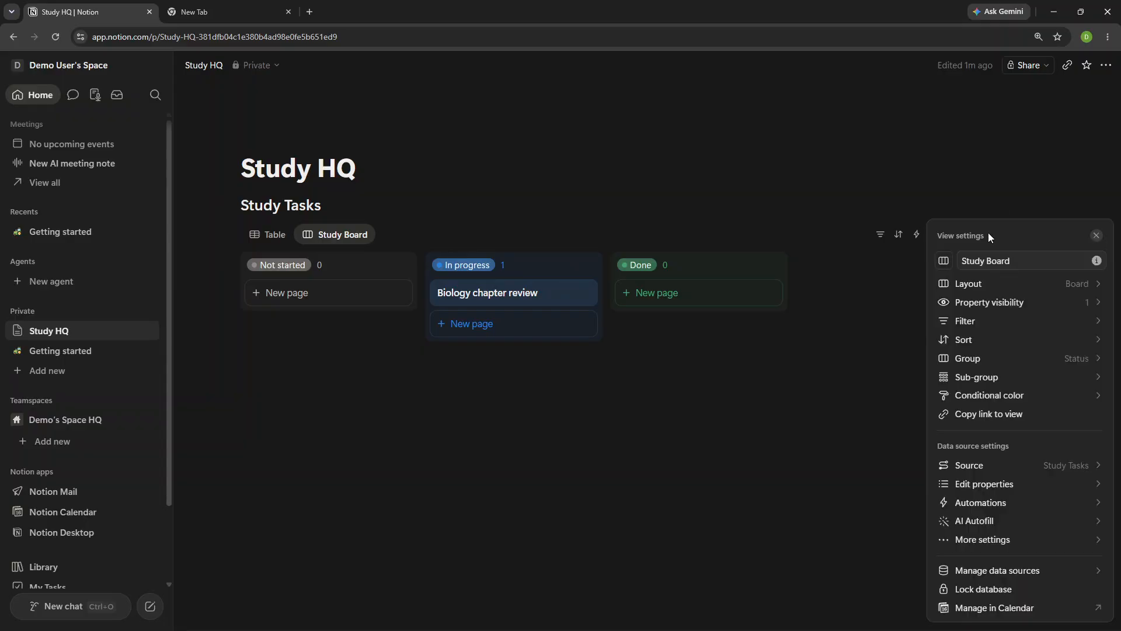
left_click(973, 358)
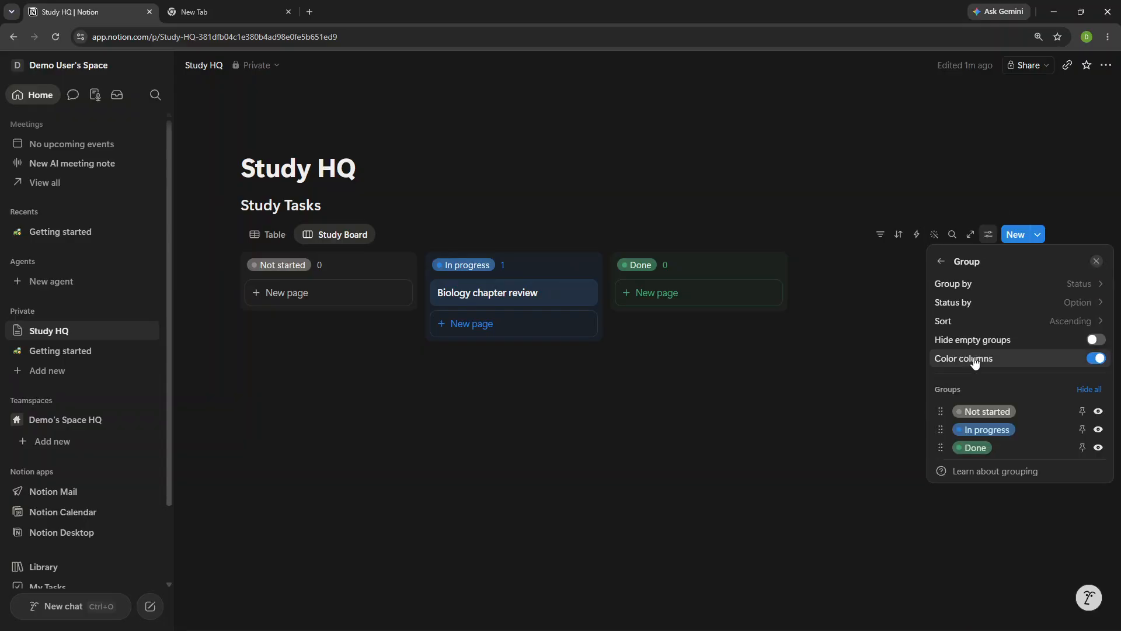
left_click(998, 286)
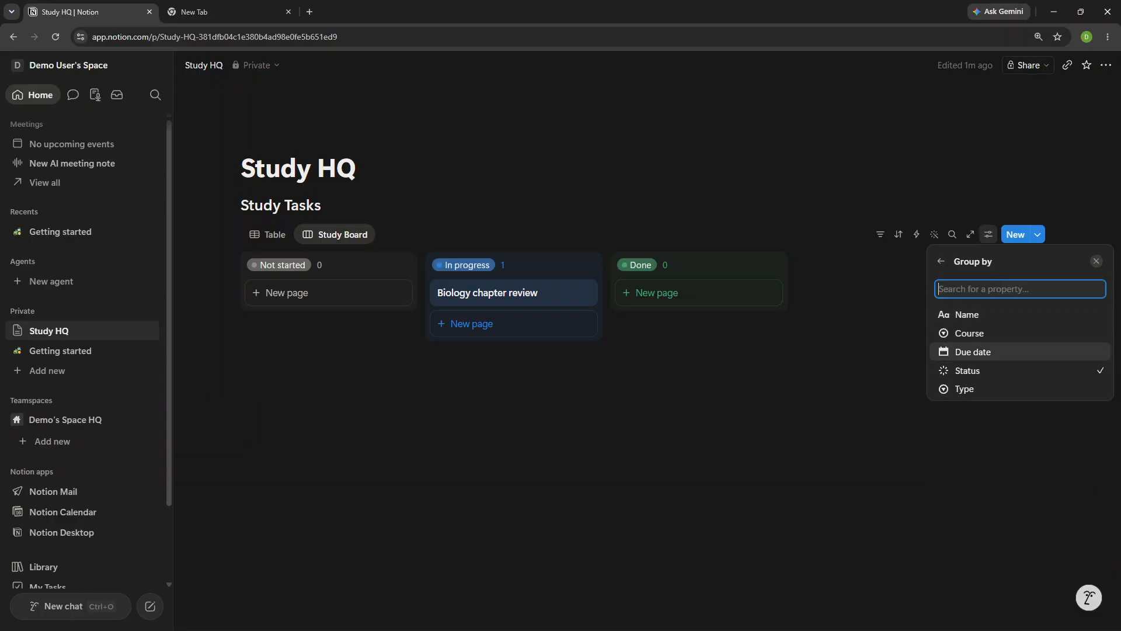
left_click(985, 372)
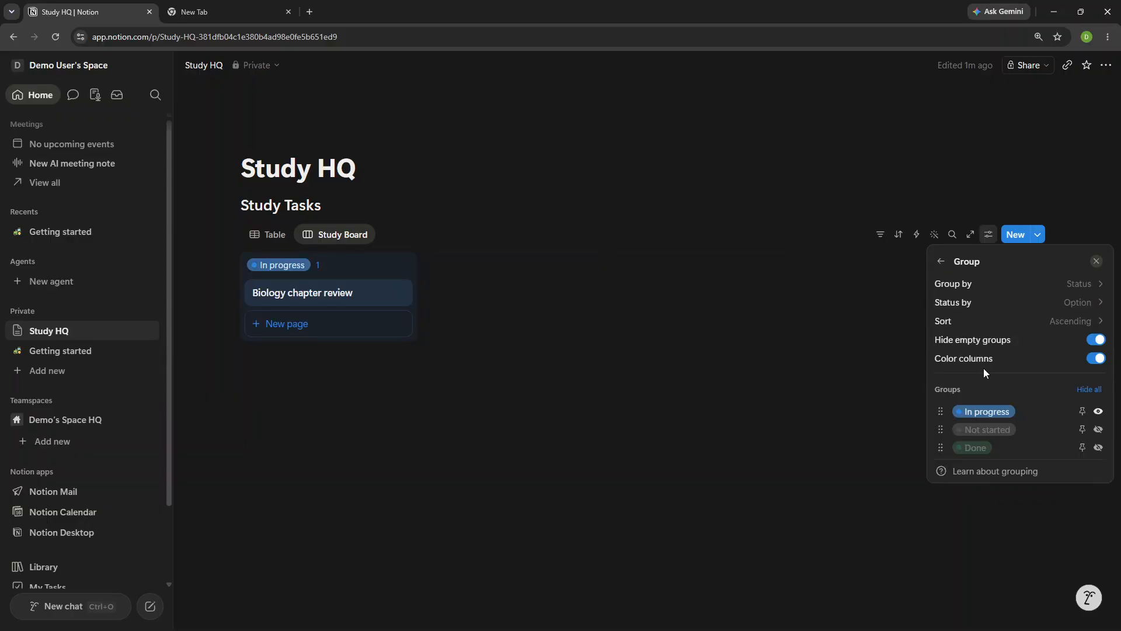
left_click(577, 280)
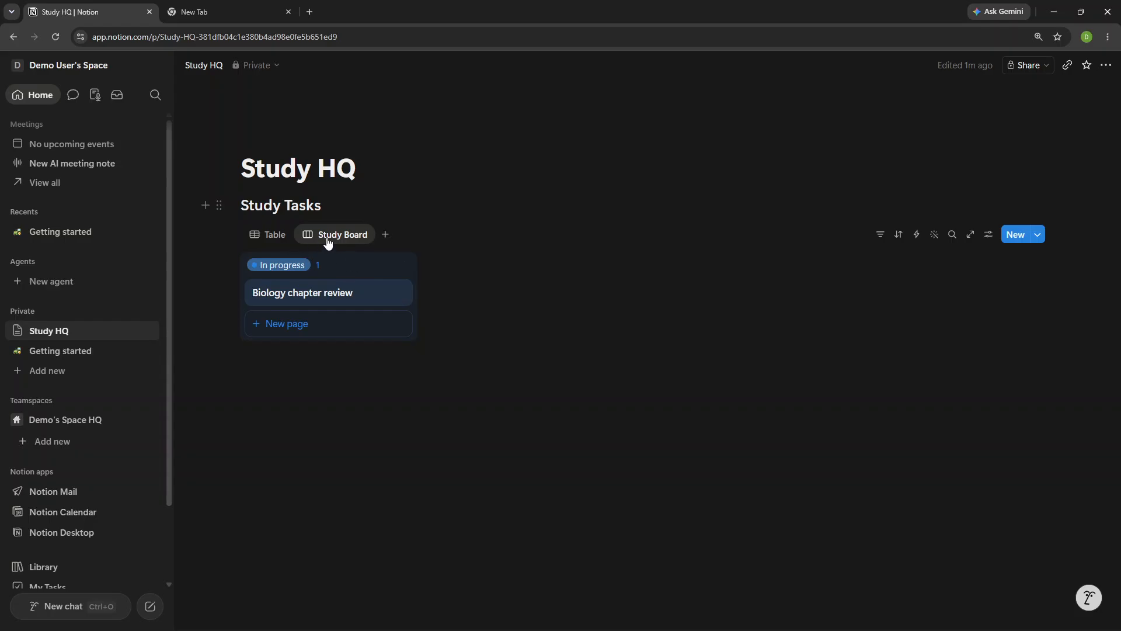
Compare the Table and Study Board views and look at the Biology chapter review card's details, ending on the board.
left_click(273, 238)
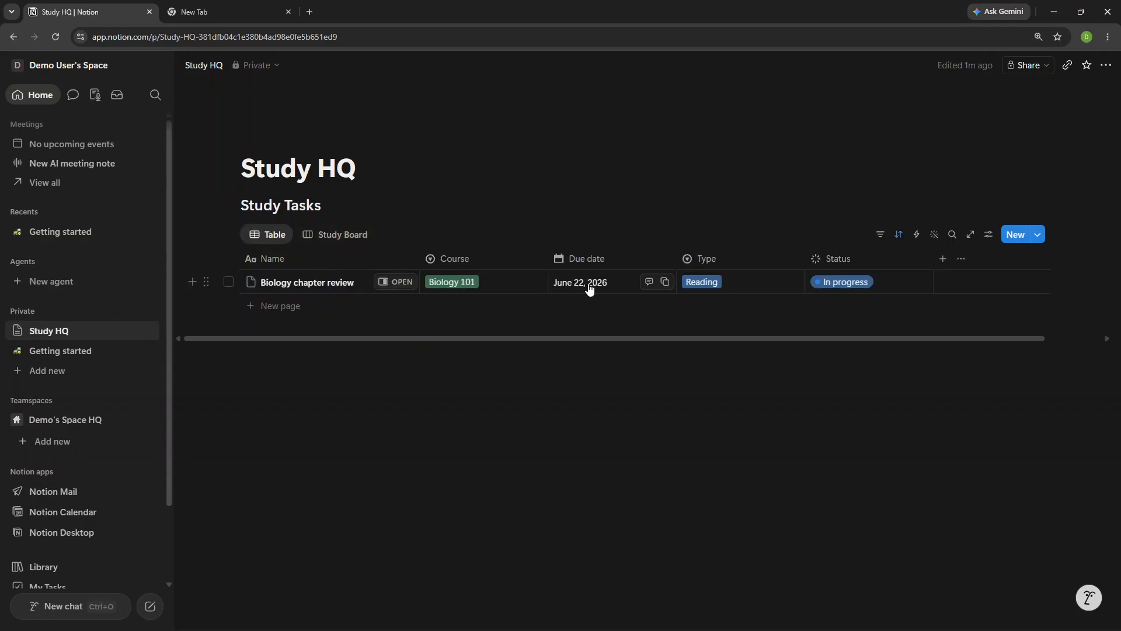
left_click(345, 236)
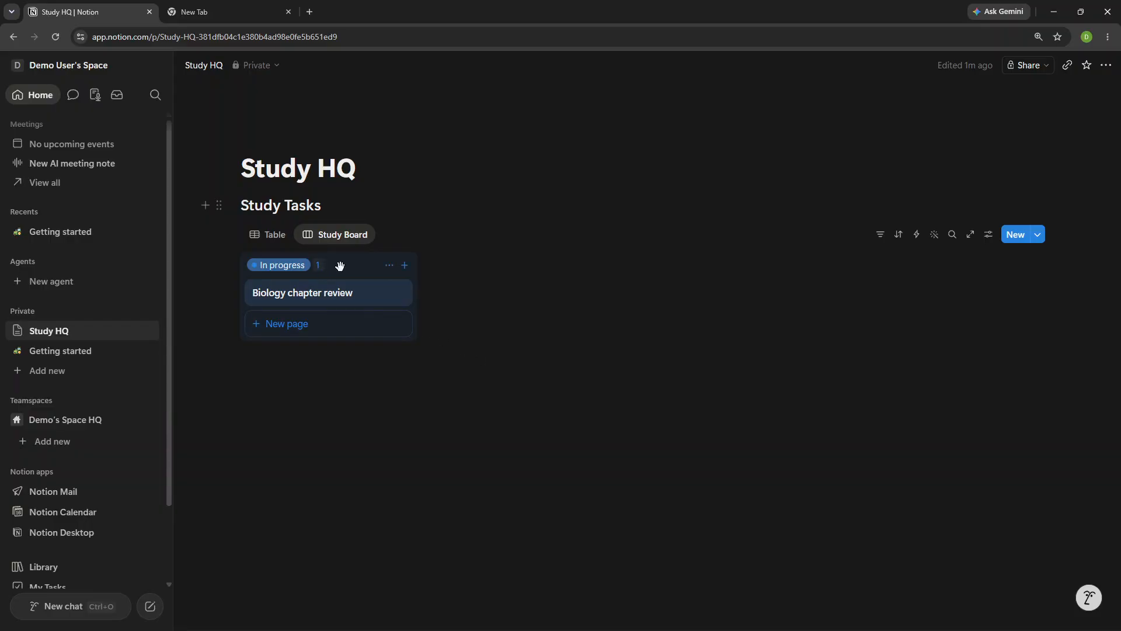
left_click(364, 293)
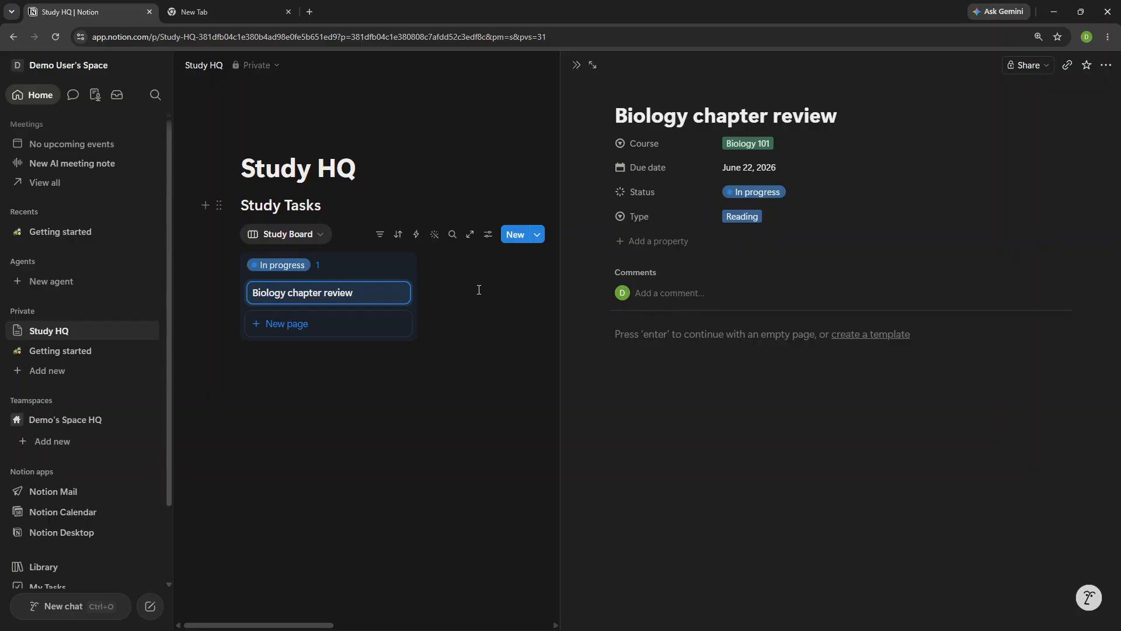
left_click(575, 66)
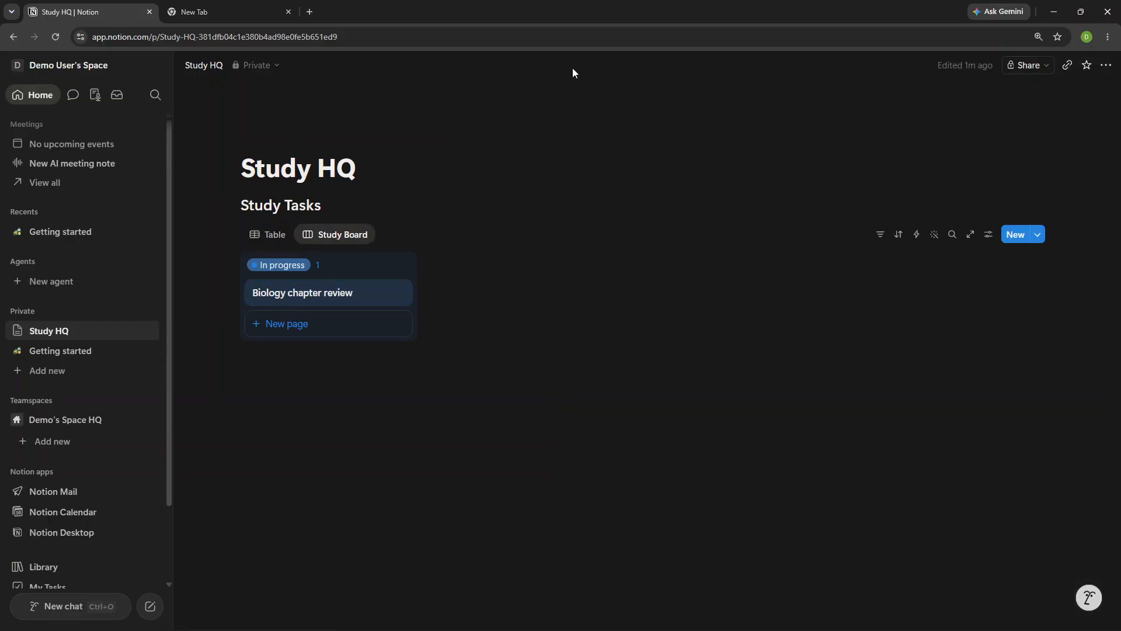
left_click(268, 232)
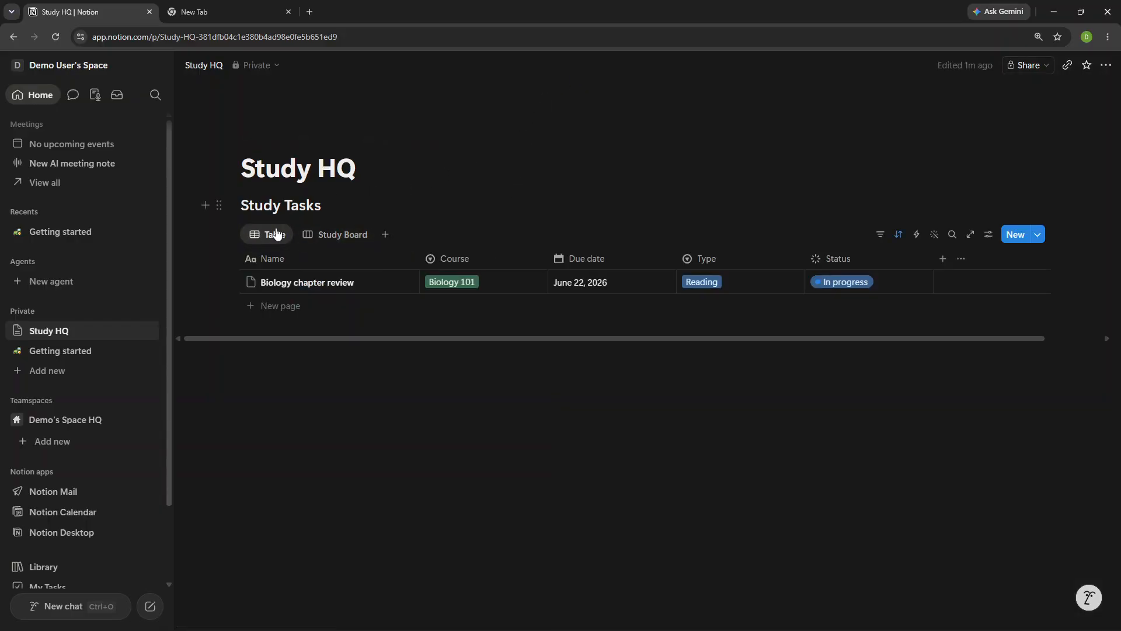
left_click(339, 238)
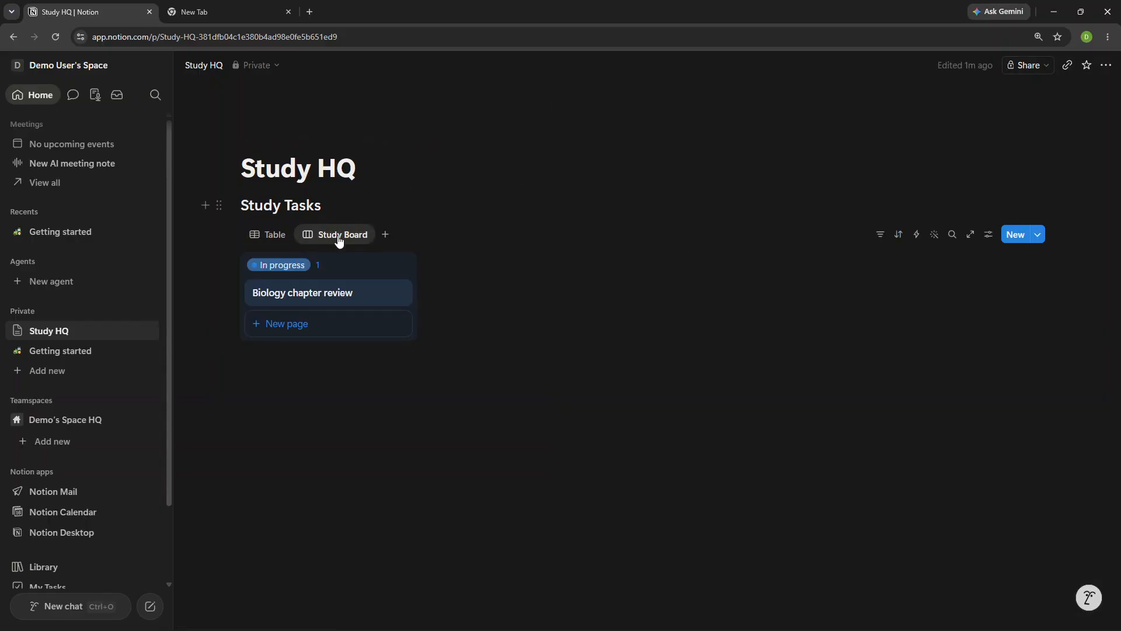